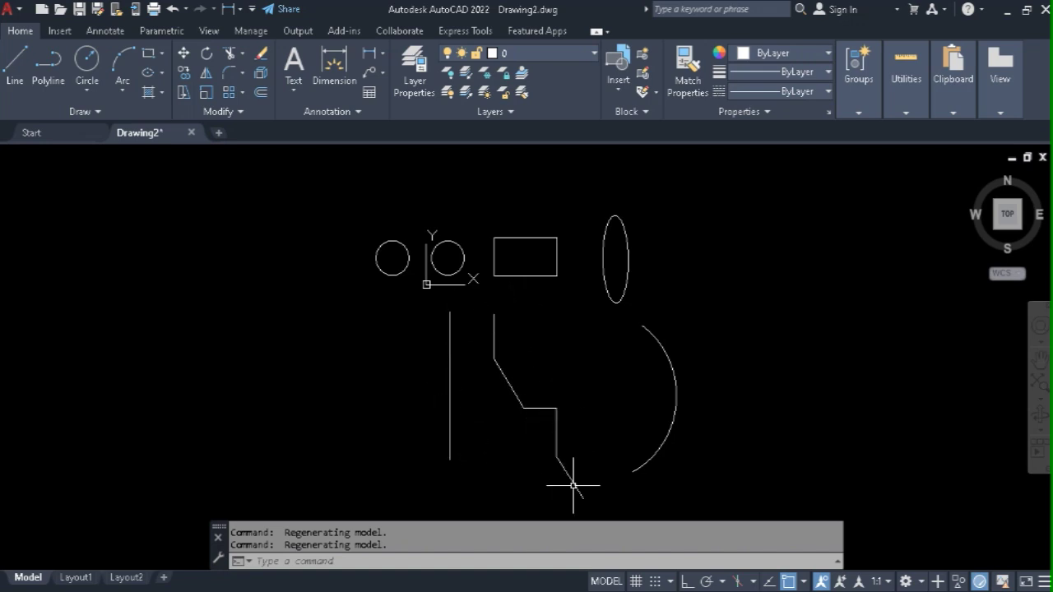
- Orbit the drawing from the top view to a tilted 3D view showing the Z axis
{"action": "mouse_move", "coordinate": [573, 485]}
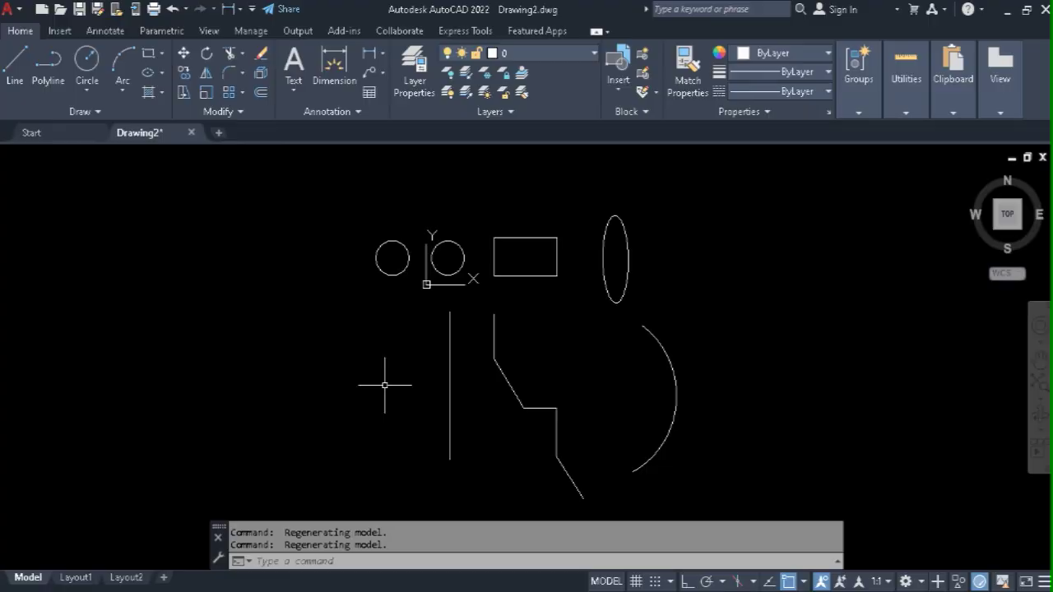
{"action": "type", "text": "3D"}
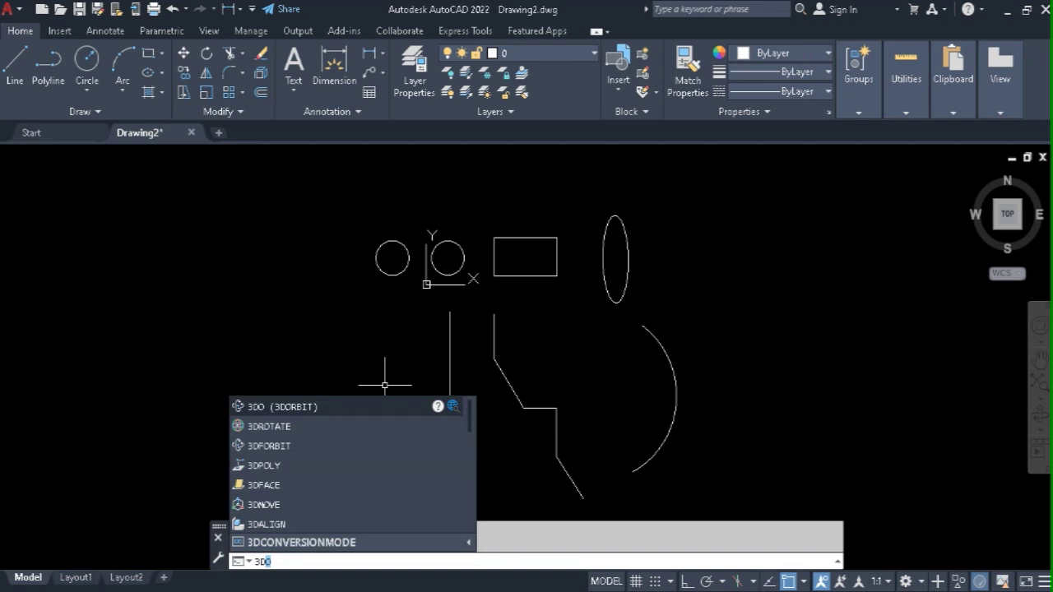
{"action": "type", "text": "O"}
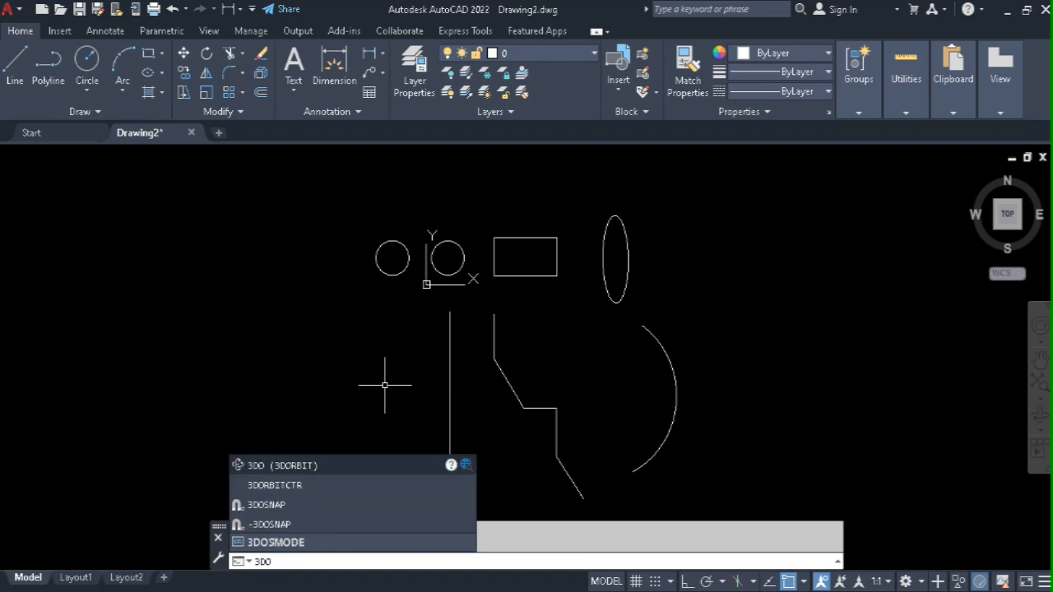
{"action": "key", "text": "Return"}
{"action": "mouse_move", "coordinate": [281, 359]}
{"action": "left_mouse_down"}
{"action": "mouse_move", "coordinate": [359, 349]}
{"action": "mouse_move", "coordinate": [369, 329]}
{"action": "mouse_move", "coordinate": [355, 245]}
{"action": "mouse_move", "coordinate": [369, 221]}
{"action": "mouse_move", "coordinate": [447, 383]}
{"action": "mouse_move", "coordinate": [402, 383]}
{"action": "mouse_move", "coordinate": [367, 366]}
{"action": "left_mouse_up"}
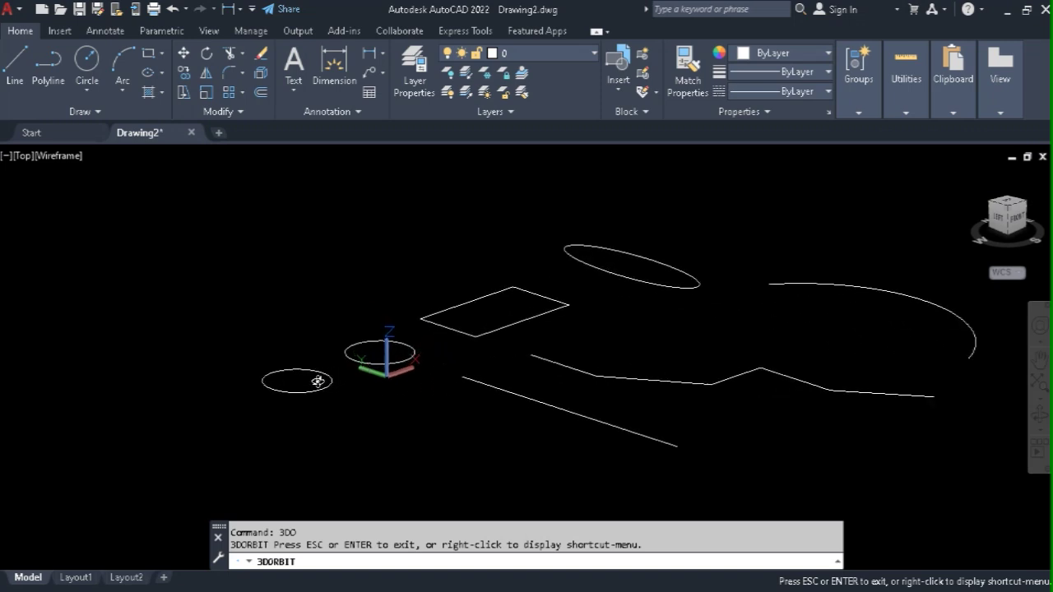
{"action": "key", "text": "Escape"}
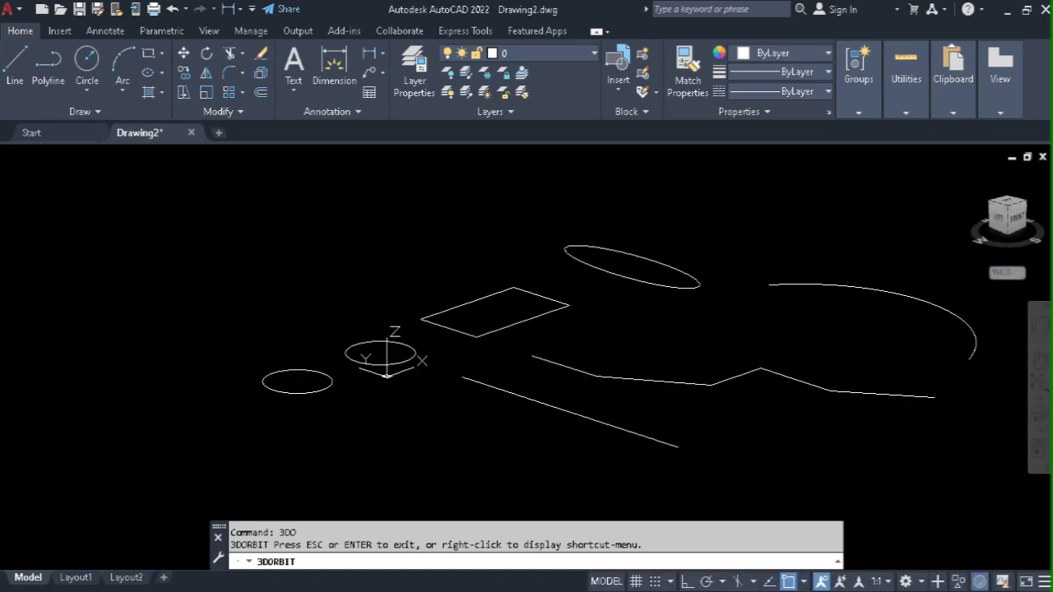
- Extrude the circle outside the origin upward into a solid cylinder about 65.36 units tall
{"action": "type", "text": "EXT"}
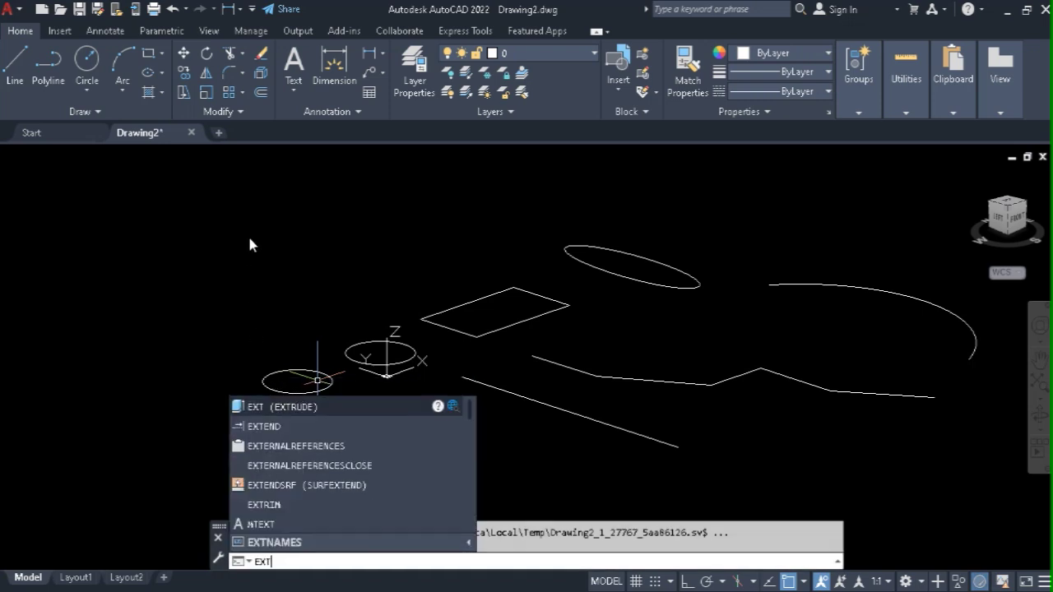
{"action": "key", "text": "Return"}
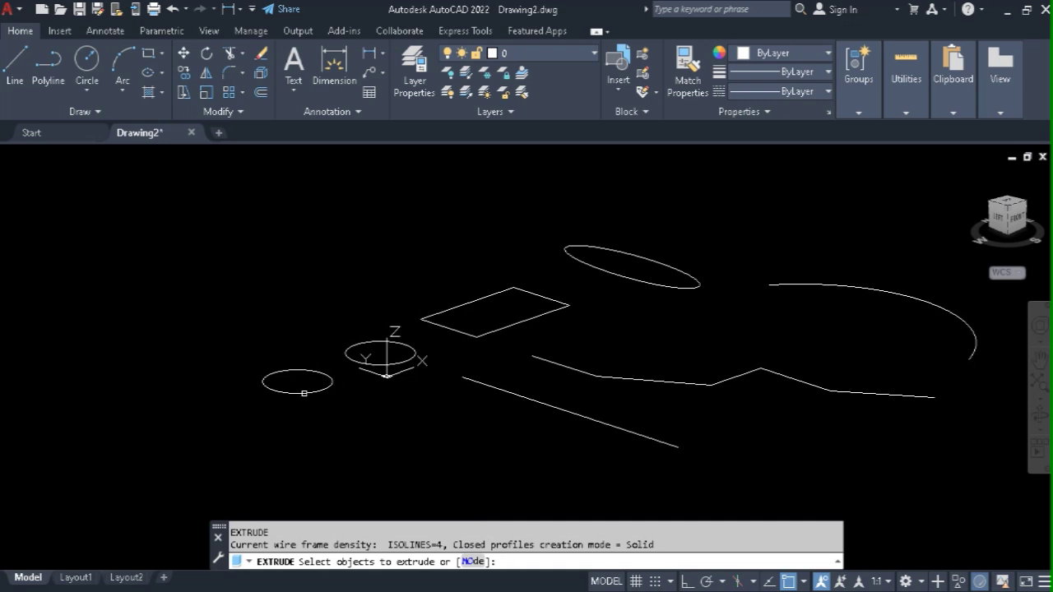
{"action": "left_click", "coordinate": [303, 394]}
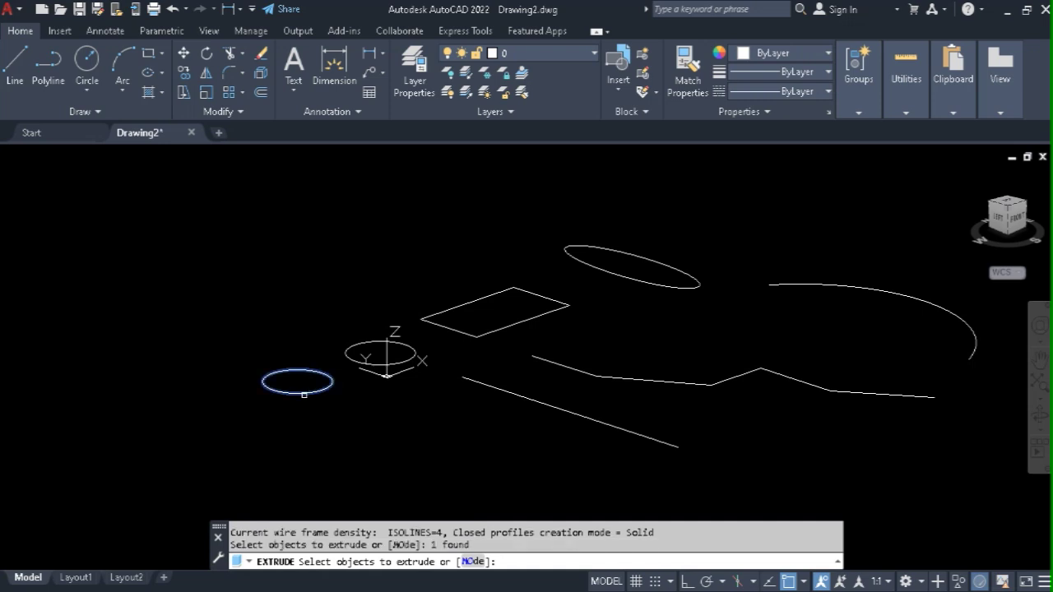
{"action": "key", "text": "Return"}
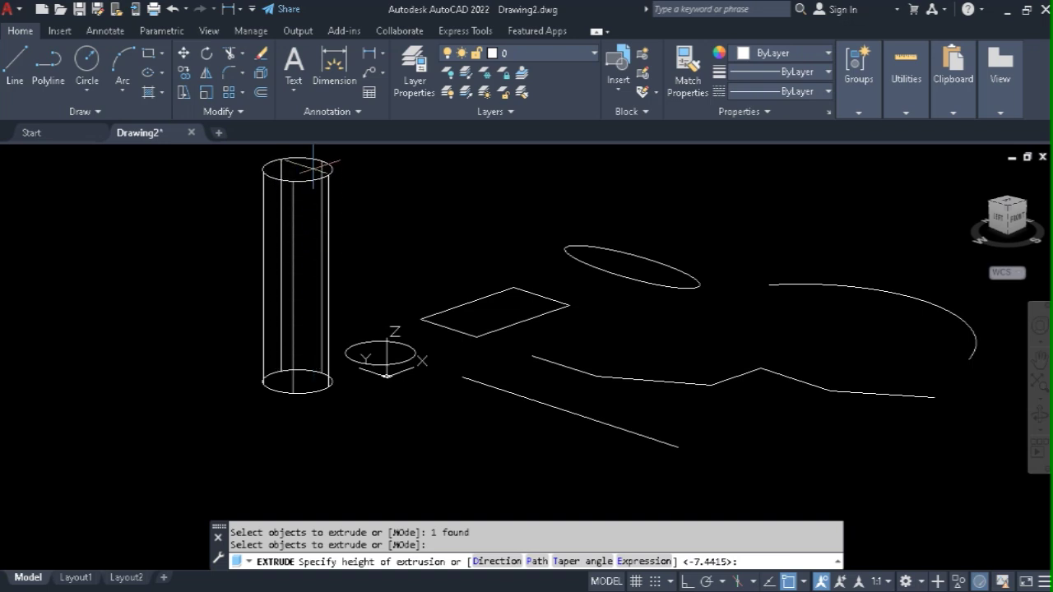
{"action": "left_click", "coordinate": [309, 164]}
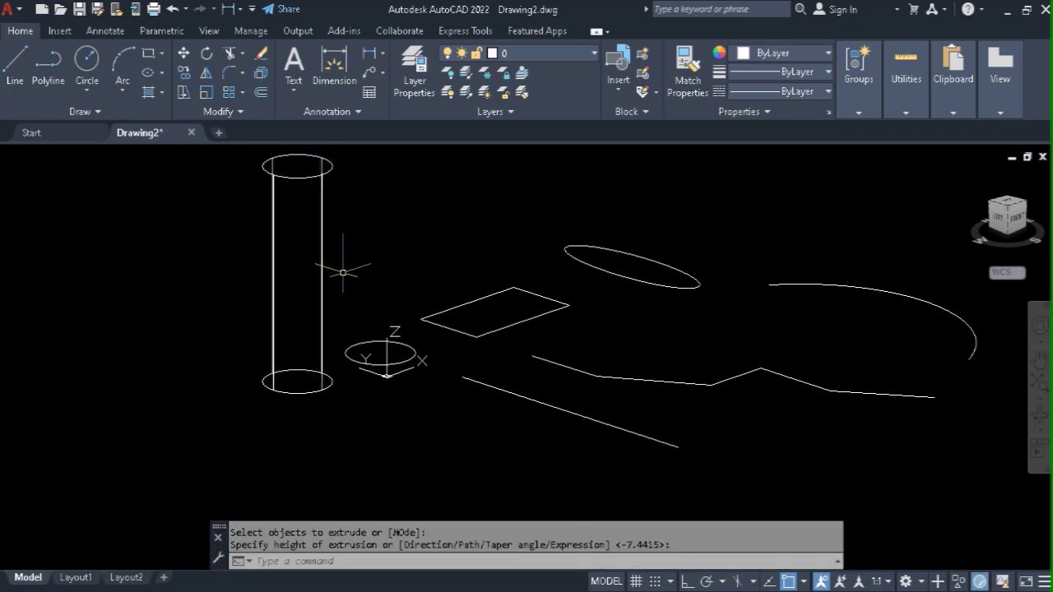
- Preview the cylinder in the Shaded with edges visual style, and undo both the style change and the extrusion
{"action": "left_click", "coordinate": [103, 155]}
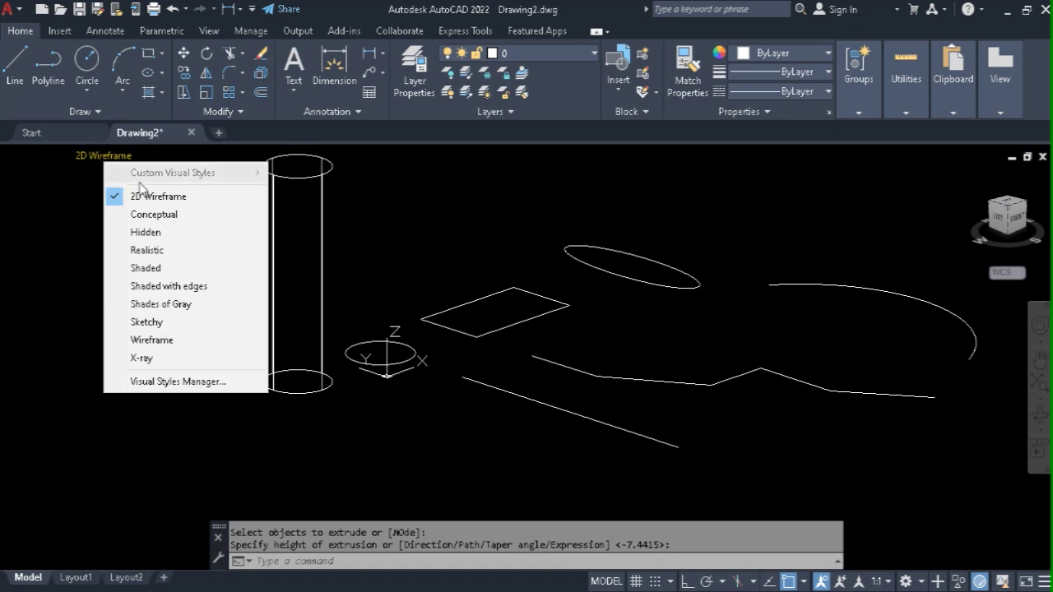
{"action": "left_click", "coordinate": [175, 289]}
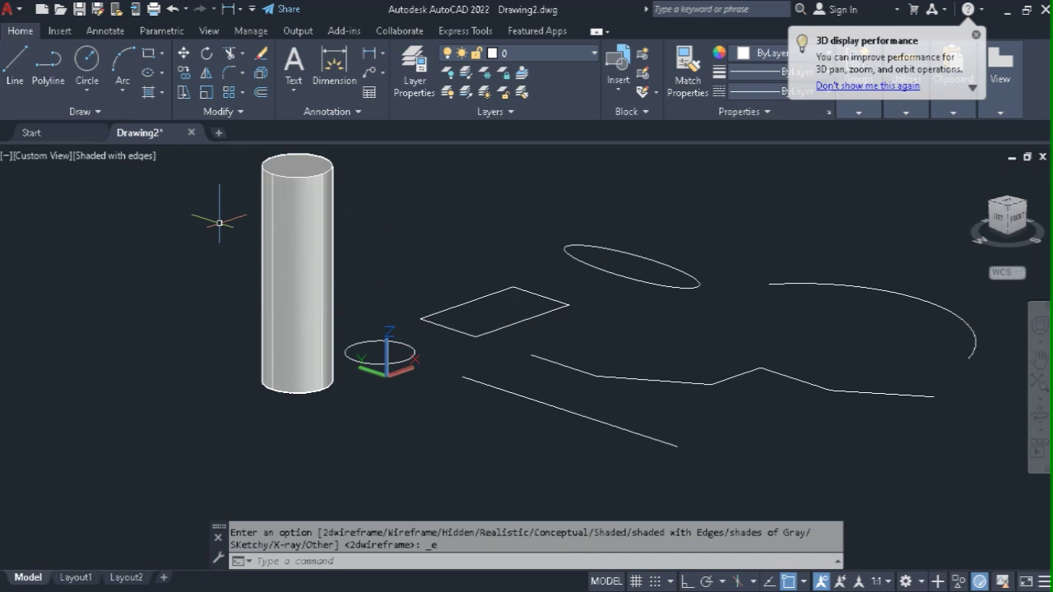
{"action": "key", "text": "ctrl+z"}
{"action": "key", "text": "ctrl+z"}
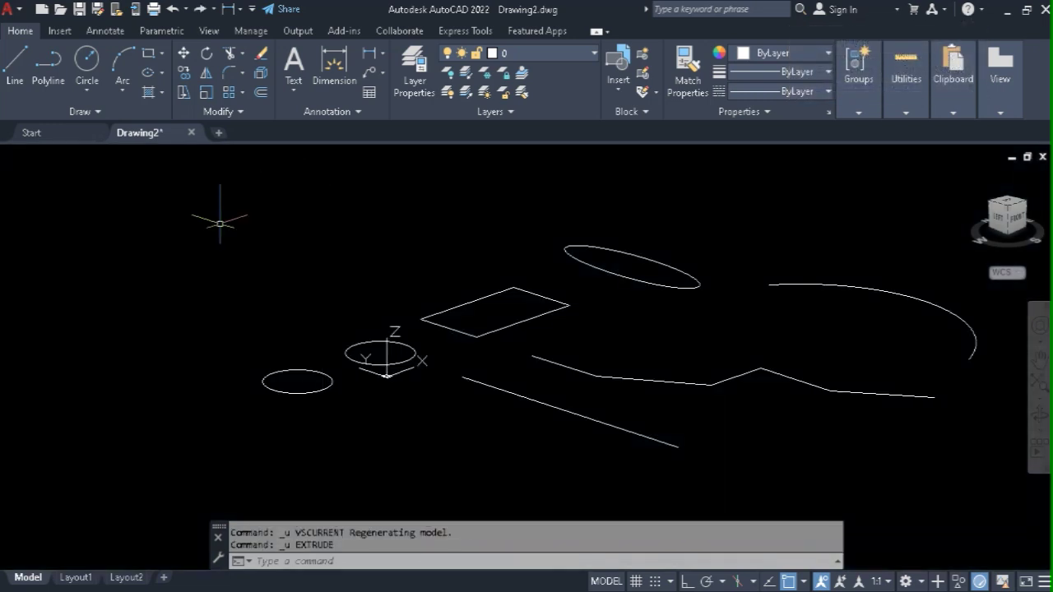
- Extrude the circle outside the origin downward with a taper angle so it widens into a truncated cone
{"action": "type", "text": "ext"}
{"action": "key", "text": "Return"}
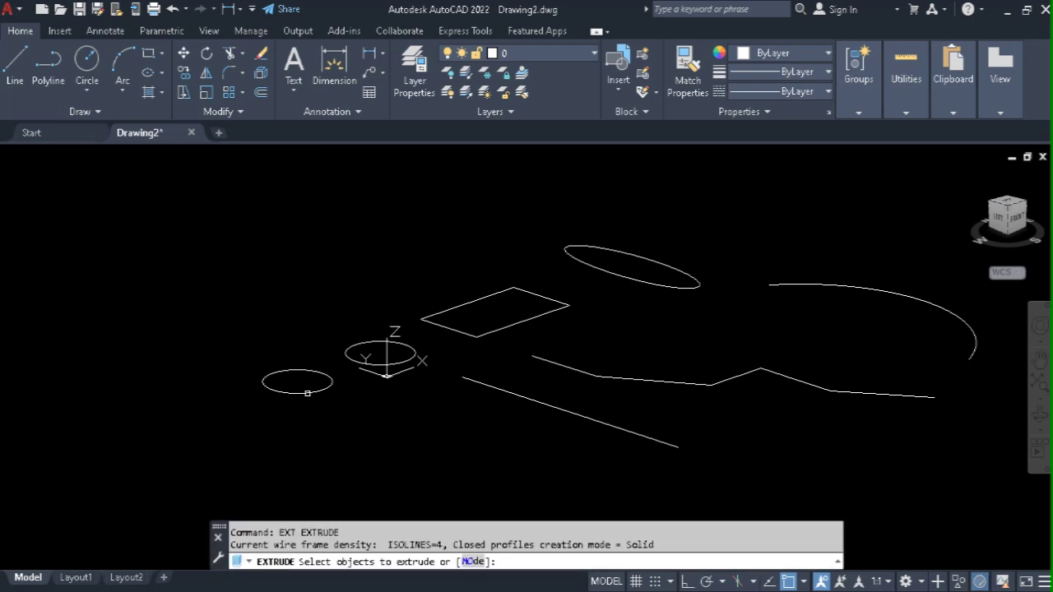
{"action": "left_click", "coordinate": [307, 393]}
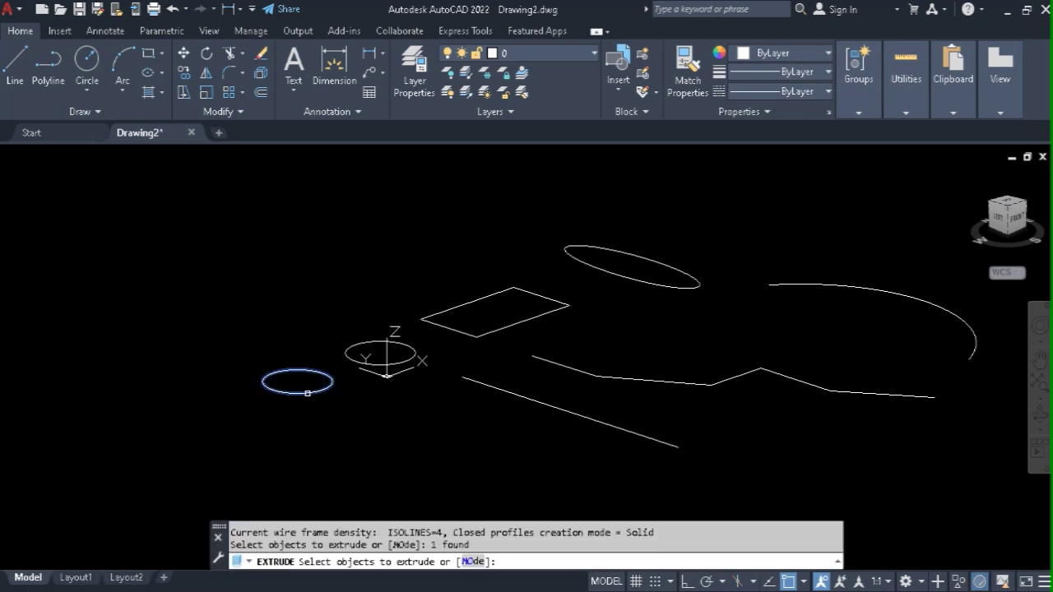
{"action": "key", "text": "Return"}
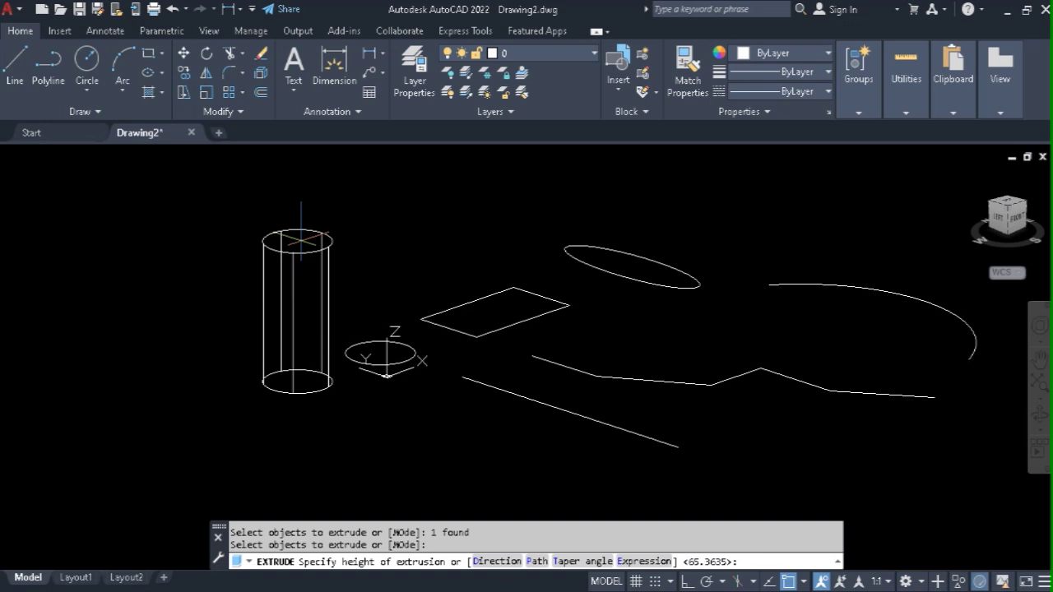
{"action": "key", "text": "Return"}
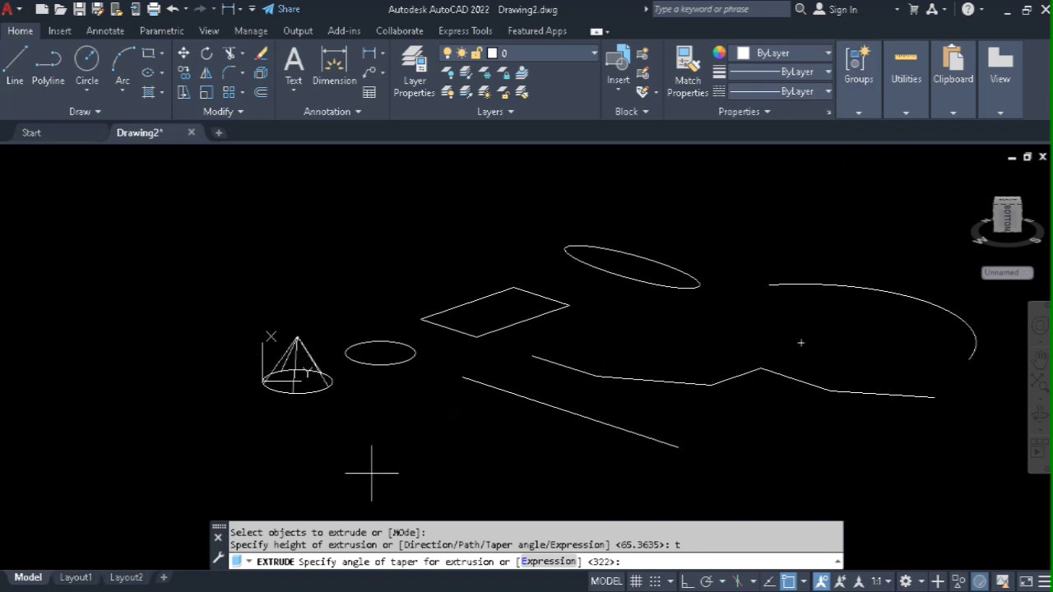
{"action": "left_click", "coordinate": [171, 433]}
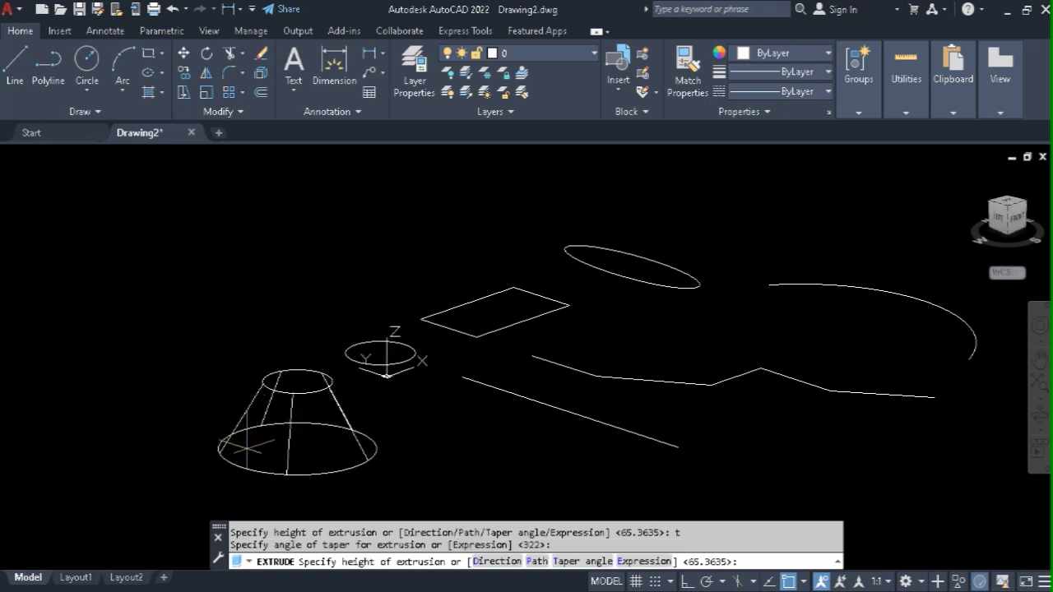
{"action": "left_click", "coordinate": [241, 474]}
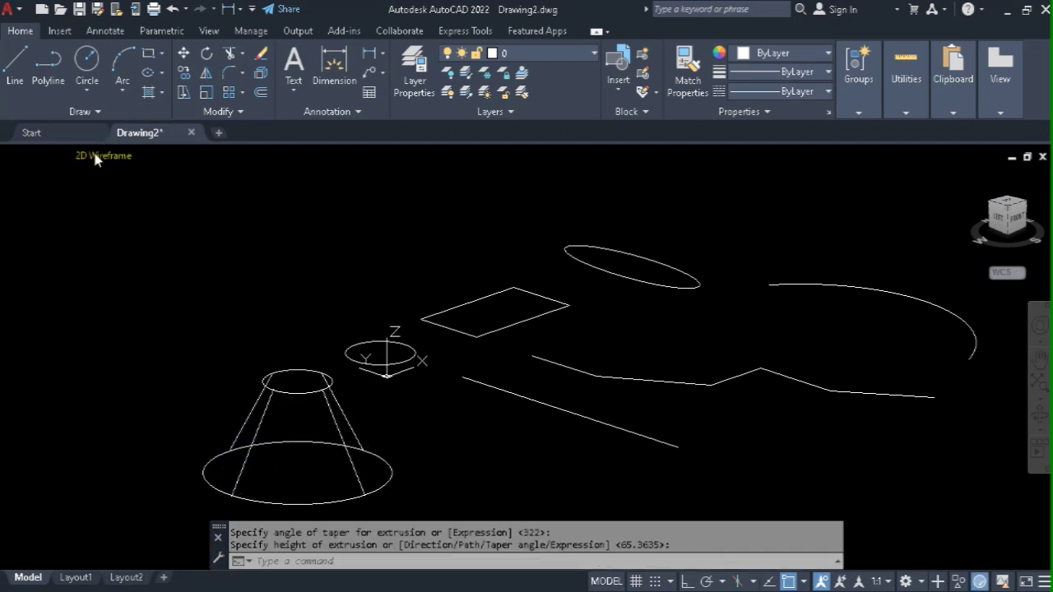
- Display the model in the Shaded with edges visual style
{"action": "left_click", "coordinate": [97, 155]}
{"action": "left_click", "coordinate": [173, 287]}
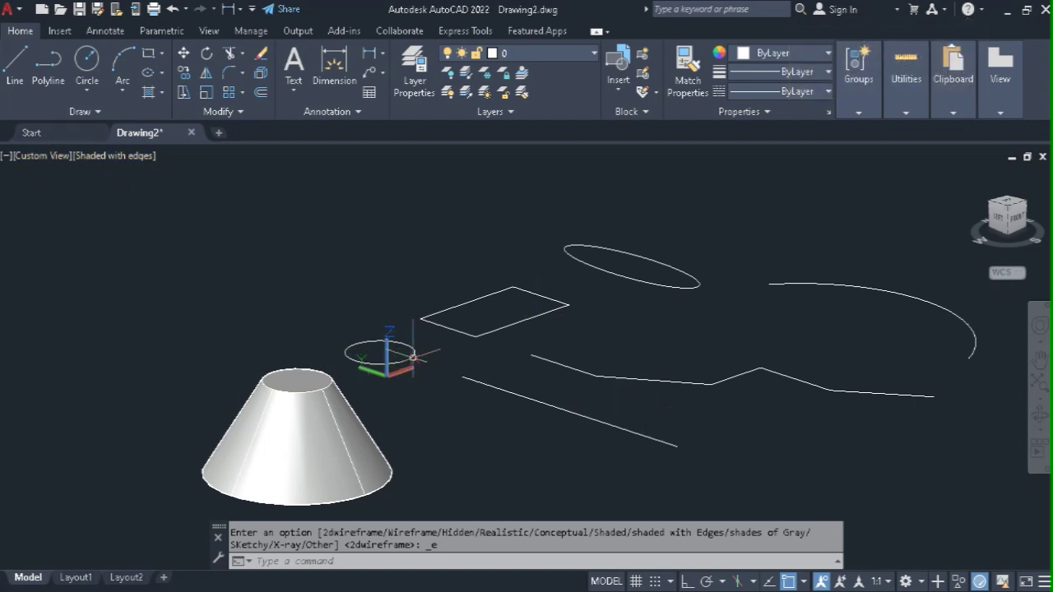
{"action": "scroll", "coordinate": [477, 378], "scroll_direction": "up", "scroll_amount": 2}
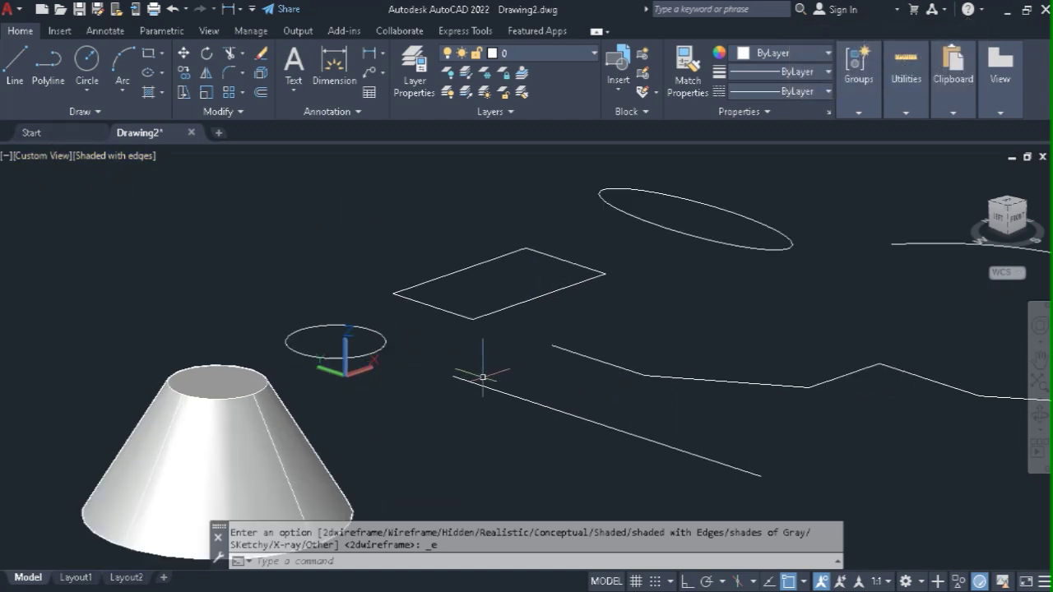
{"action": "scroll", "coordinate": [454, 390], "scroll_direction": "down", "scroll_amount": 2}
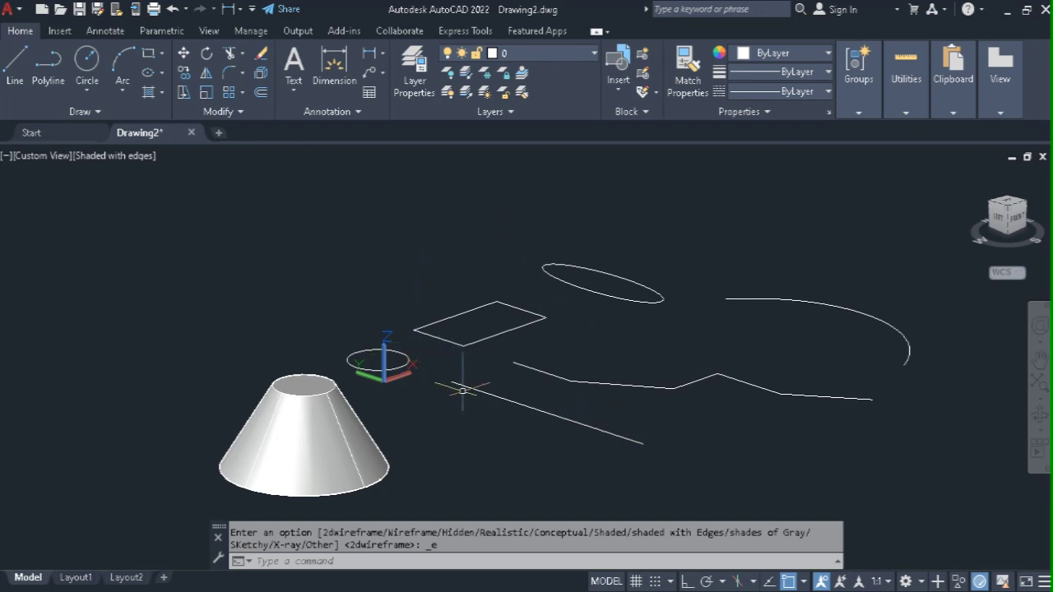
- Rotate the straight line in 3D by -90 degrees about the X axis through its endpoint nearest the origin
{"action": "scroll", "coordinate": [465, 394], "scroll_direction": "up", "scroll_amount": 2}
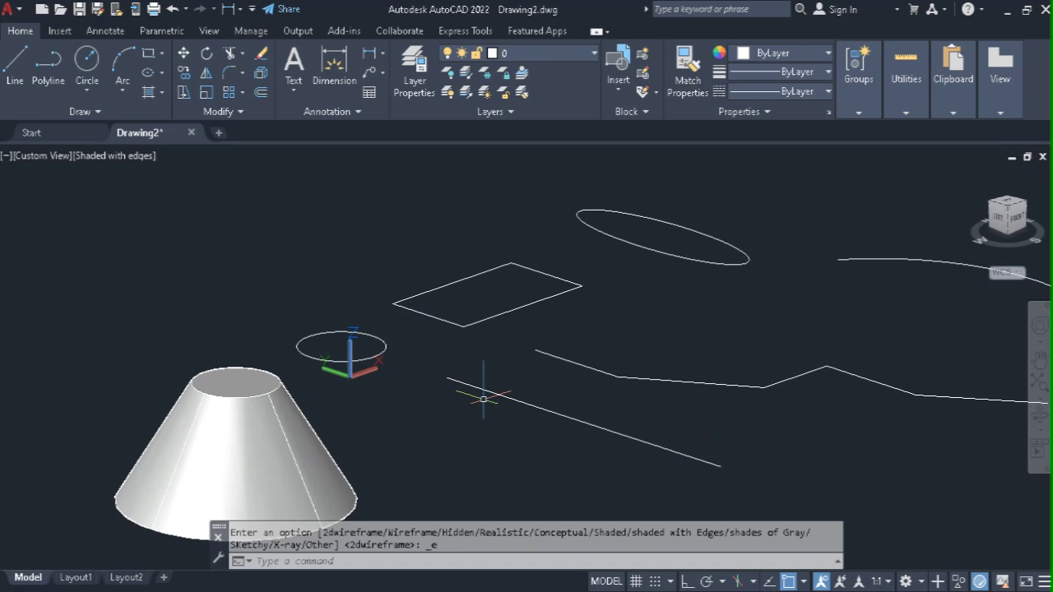
{"action": "type", "text": "ROTa"}
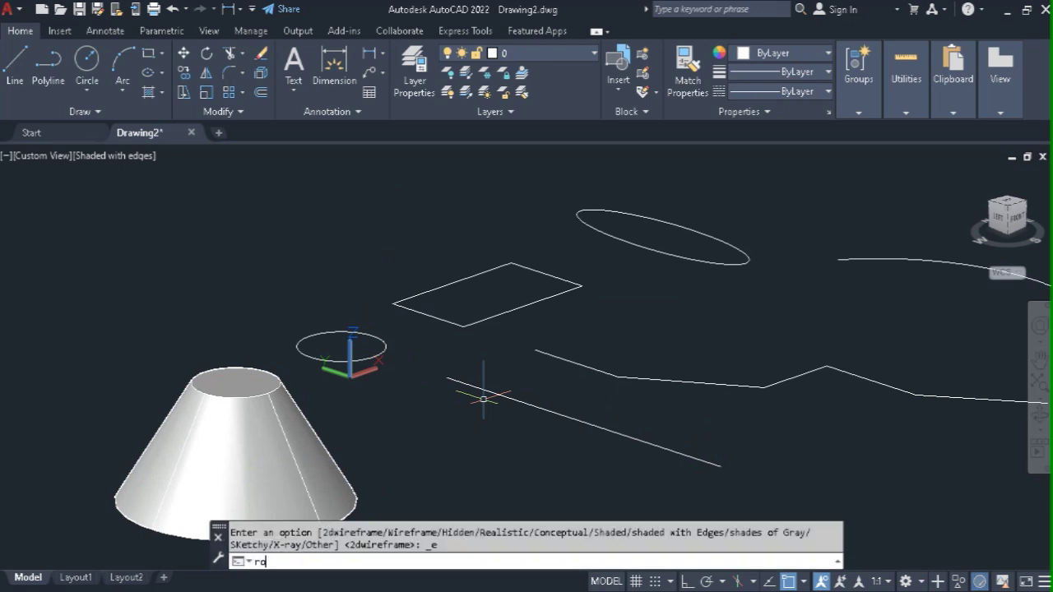
{"action": "type", "text": "te"}
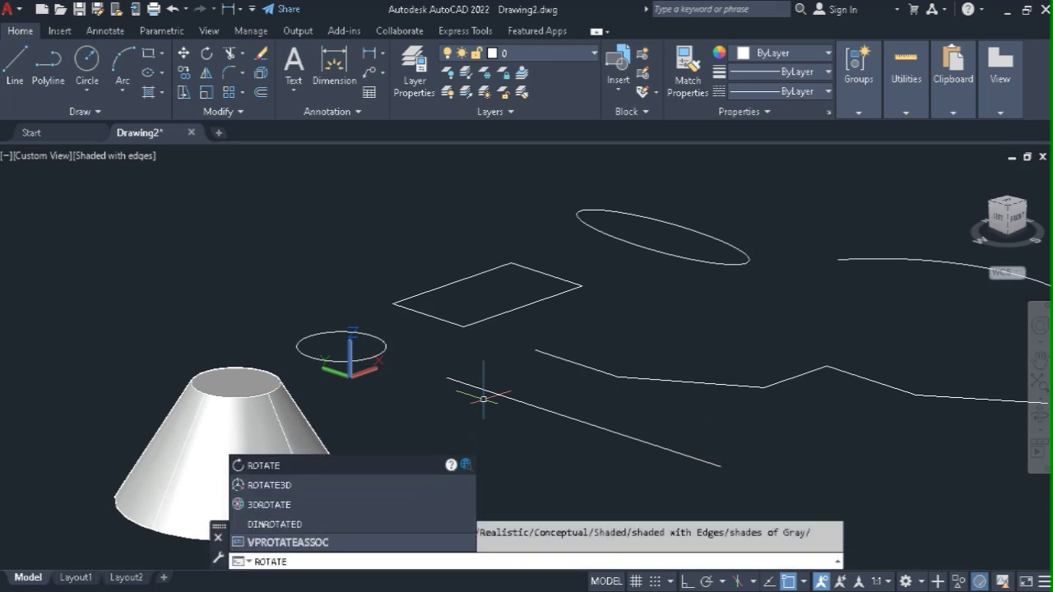
{"action": "type", "text": "3"}
{"action": "key", "text": "Return"}
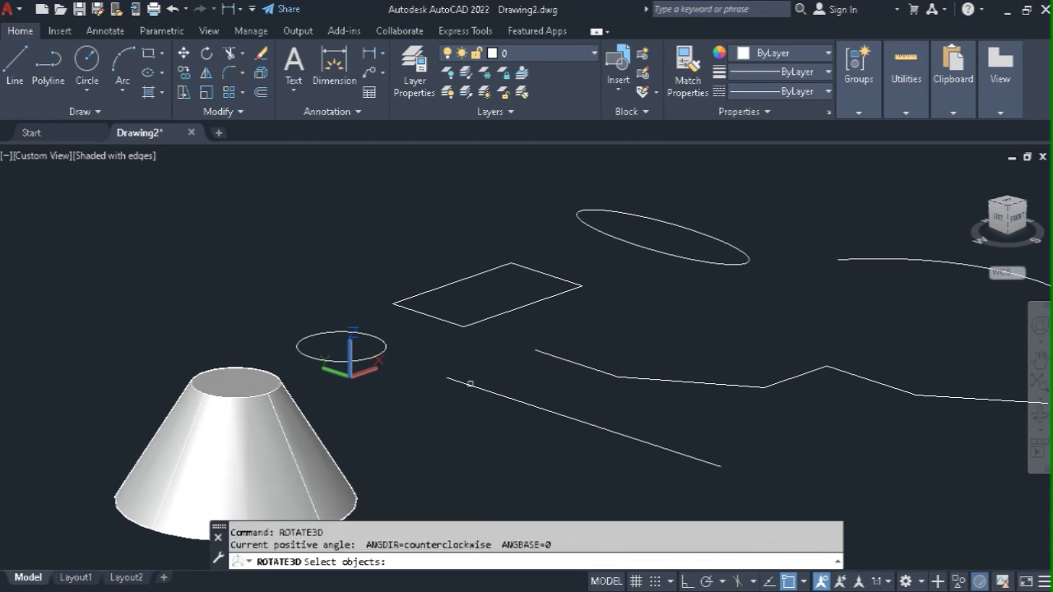
{"action": "left_click", "coordinate": [470, 384]}
{"action": "key", "text": "Return"}
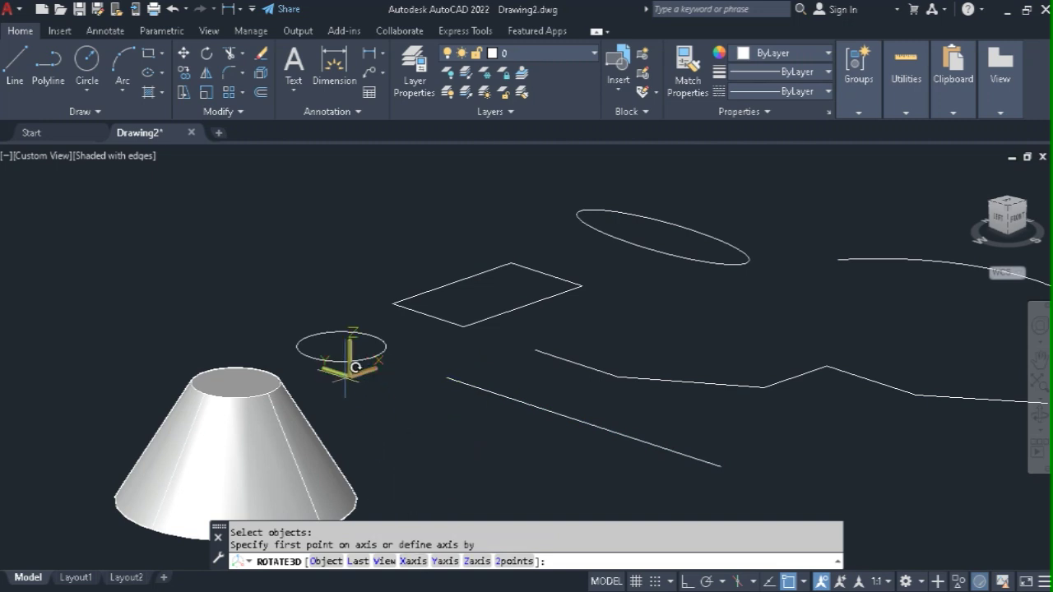
{"action": "left_click", "coordinate": [413, 561]}
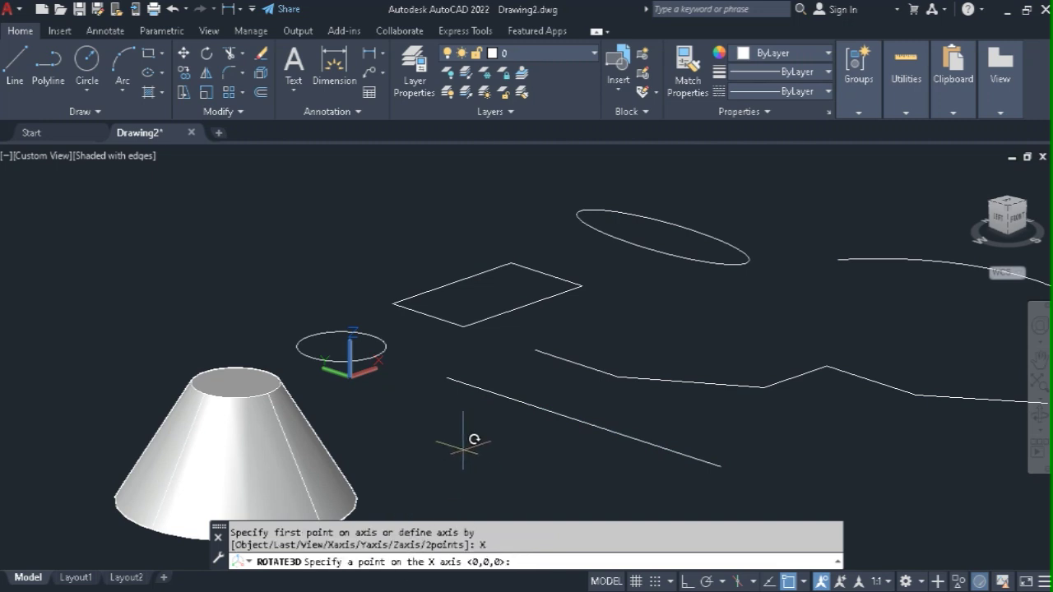
{"action": "left_click", "coordinate": [446, 378]}
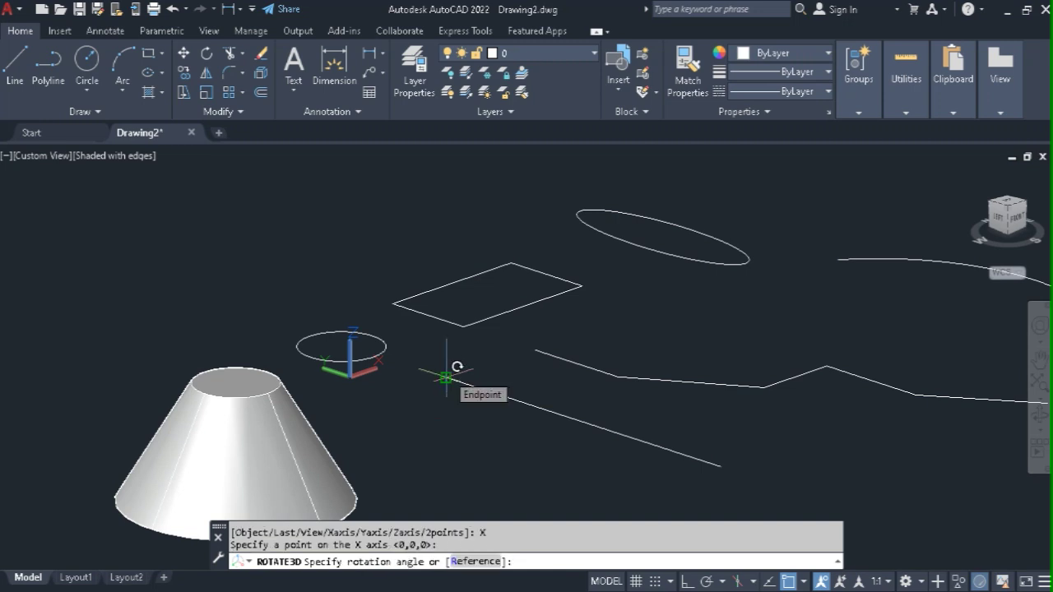
{"action": "type", "text": "-90"}
{"action": "key", "text": "Return"}
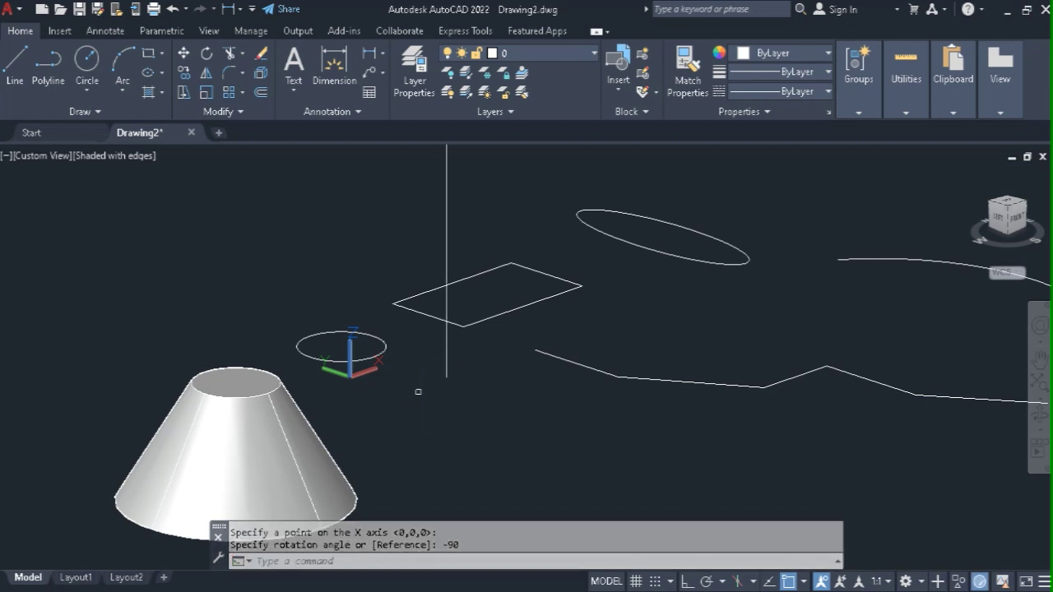
- Move the vertical line by its lower endpoint onto the centre of the circle near the origin
{"action": "type", "text": "m"}
{"action": "key", "text": "Return"}
{"action": "left_click", "coordinate": [465, 340]}
{"action": "left_click", "coordinate": [401, 394]}
{"action": "key", "text": "Return"}
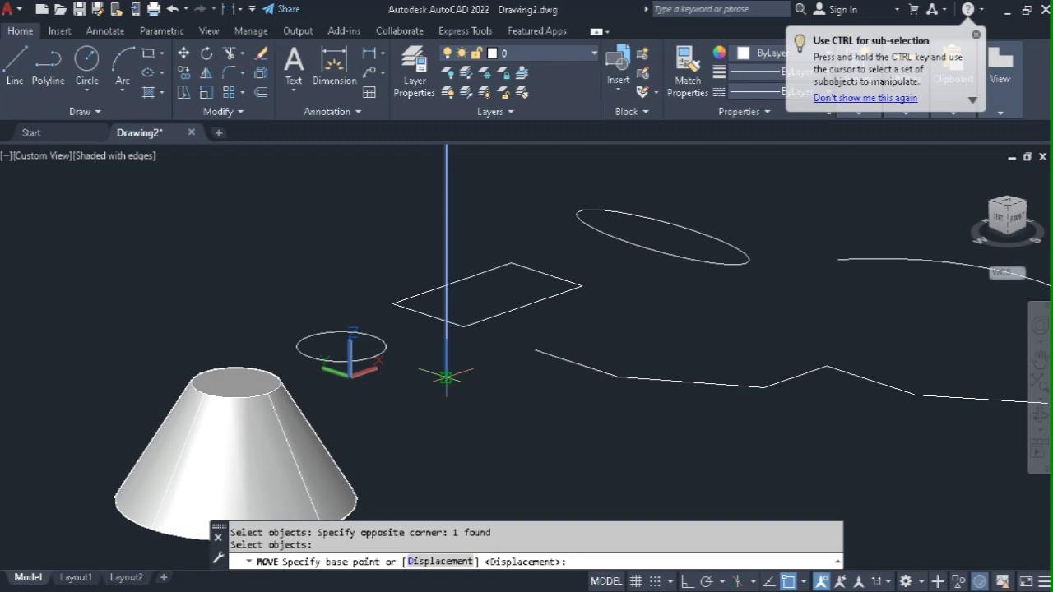
{"action": "left_click", "coordinate": [446, 378]}
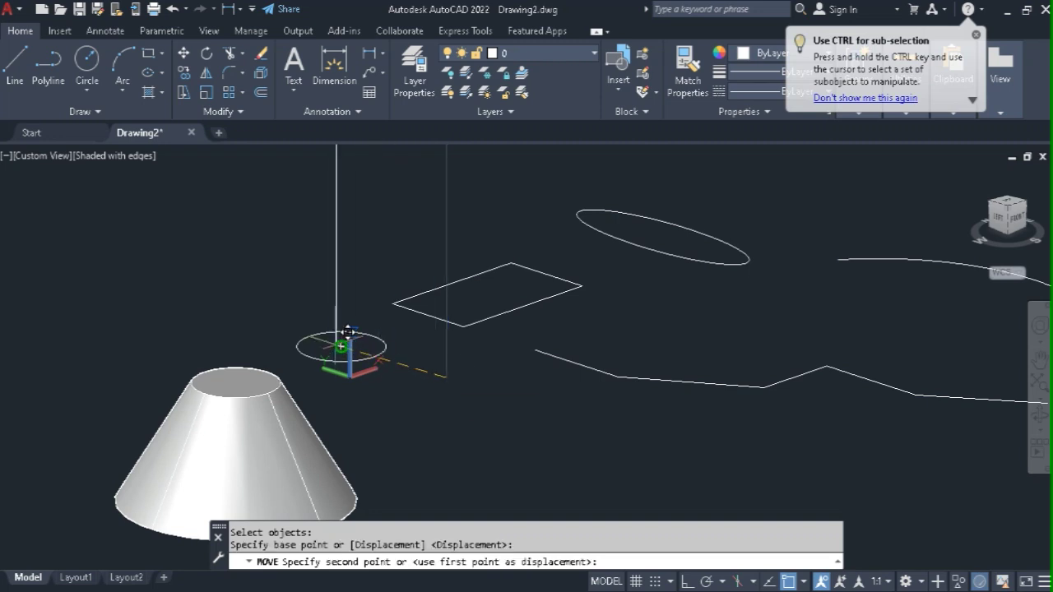
{"action": "left_click", "coordinate": [341, 344]}
- Extrude the circle near the origin along the vertical line as its path
{"action": "scroll", "coordinate": [387, 444], "scroll_direction": "down", "scroll_amount": 2}
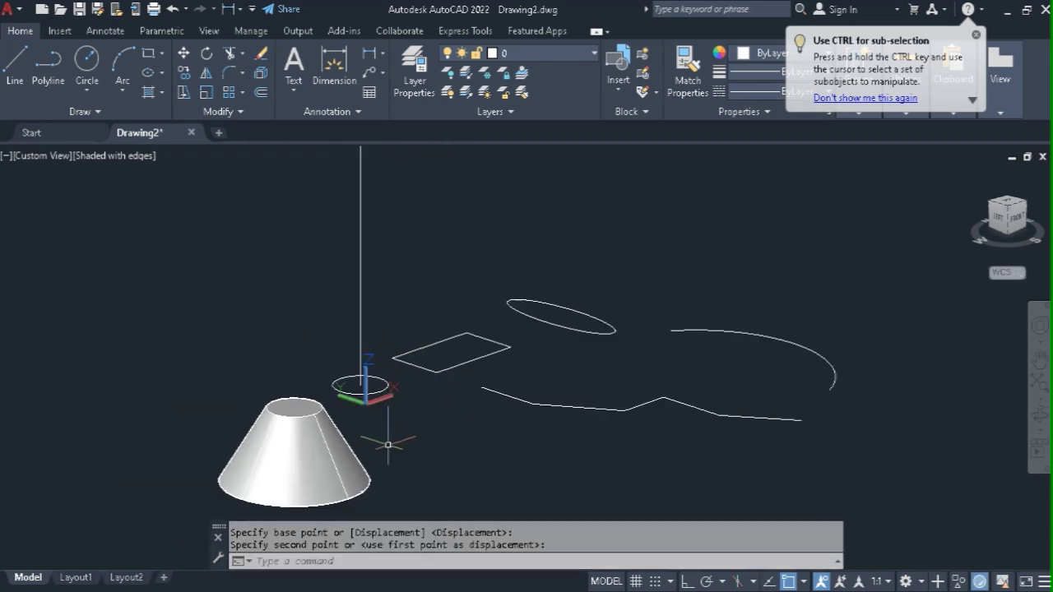
{"action": "type", "text": "ext"}
{"action": "key", "text": "Return"}
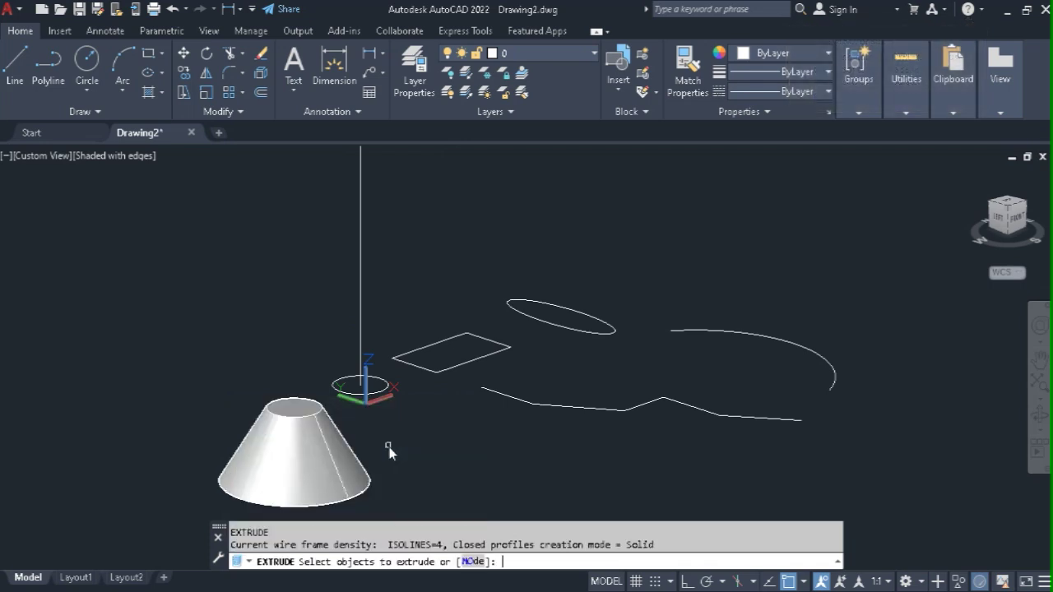
{"action": "left_click", "coordinate": [379, 389]}
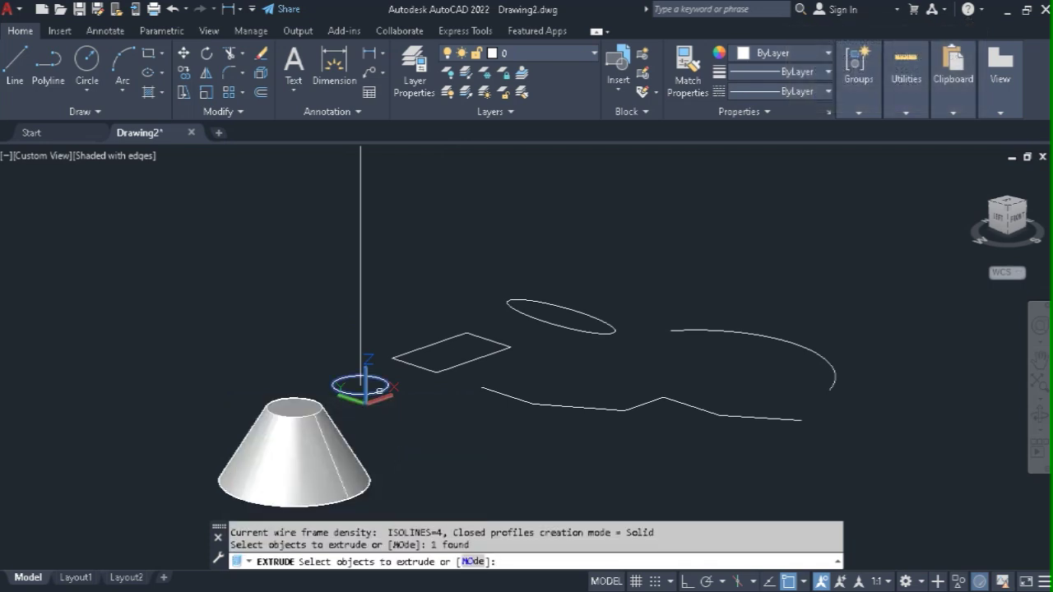
{"action": "key", "text": "Return"}
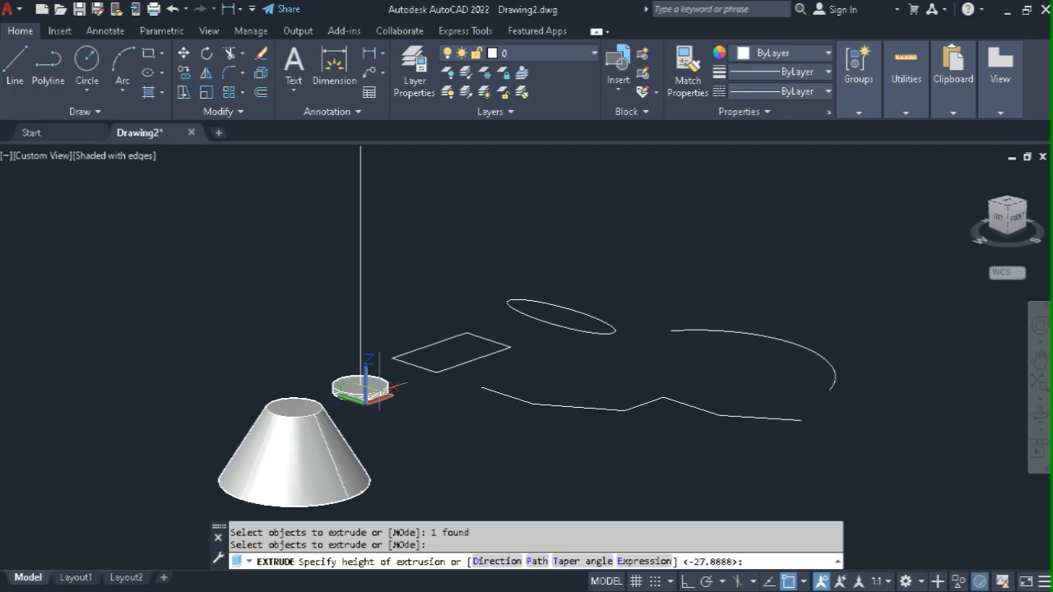
{"action": "left_click", "coordinate": [536, 562]}
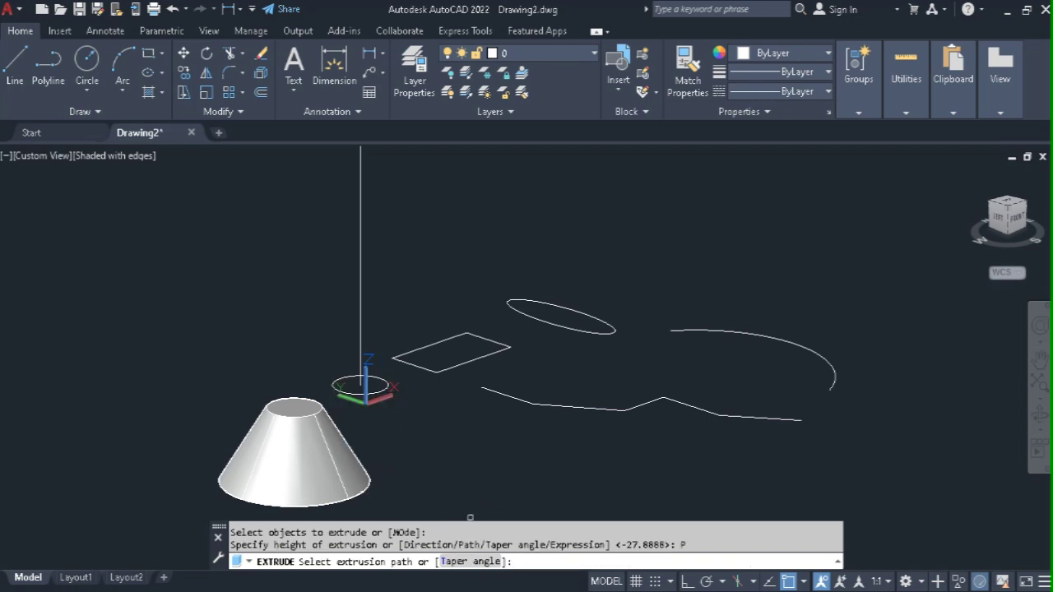
{"action": "left_click", "coordinate": [359, 277]}
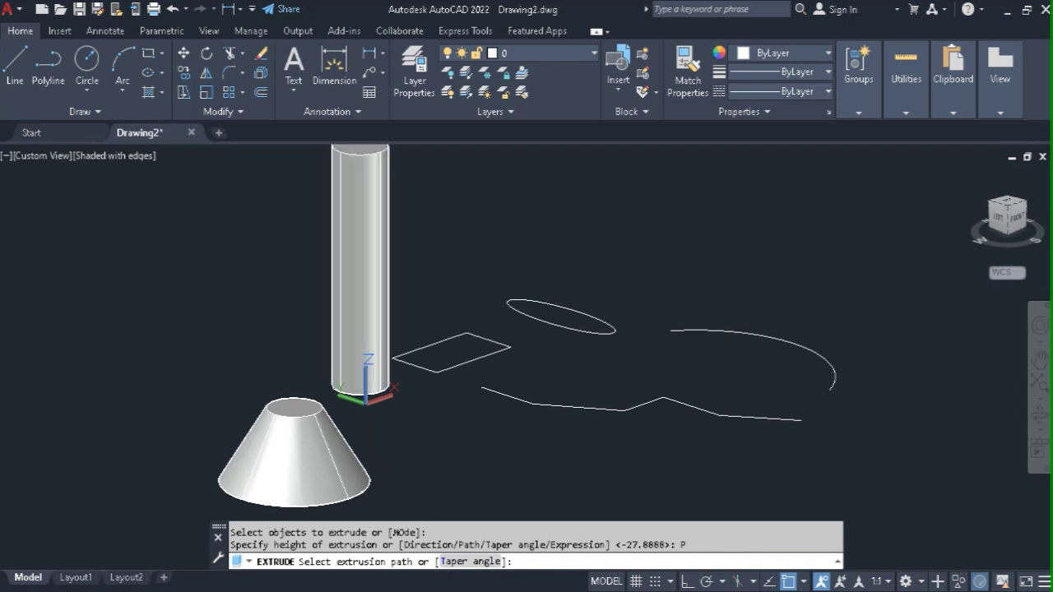
- Move the extruded cylinder by its base centre onto the centre of the truncated cone's top face
{"action": "scroll", "coordinate": [359, 374], "scroll_direction": "down", "scroll_amount": 3}
{"action": "scroll", "coordinate": [403, 329], "scroll_direction": "up", "scroll_amount": 2}
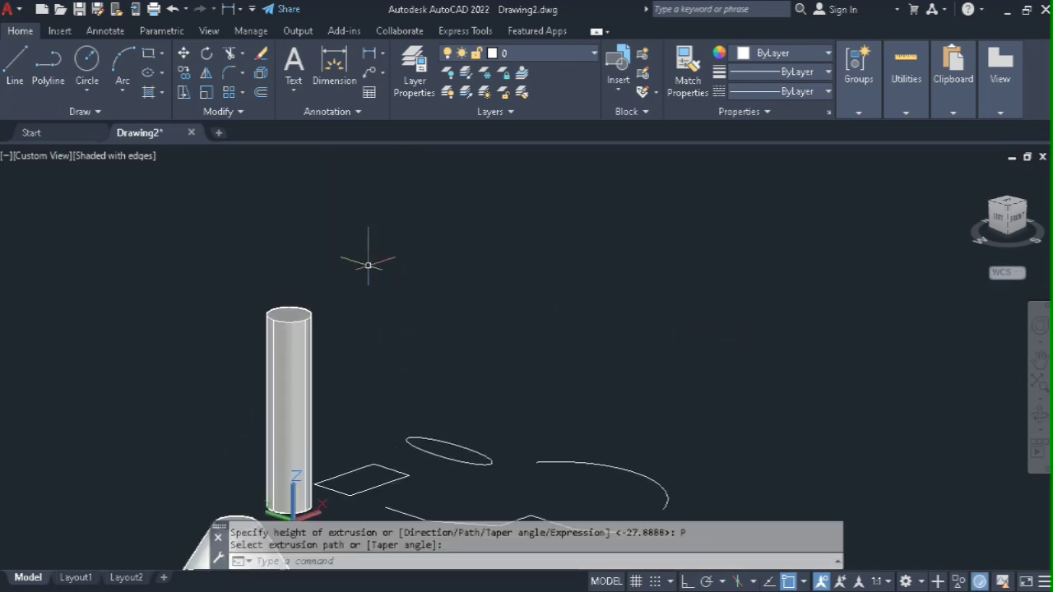
{"action": "scroll", "coordinate": [354, 329], "scroll_direction": "down", "scroll_amount": 3}
{"action": "scroll", "coordinate": [364, 353], "scroll_direction": "up", "scroll_amount": 4}
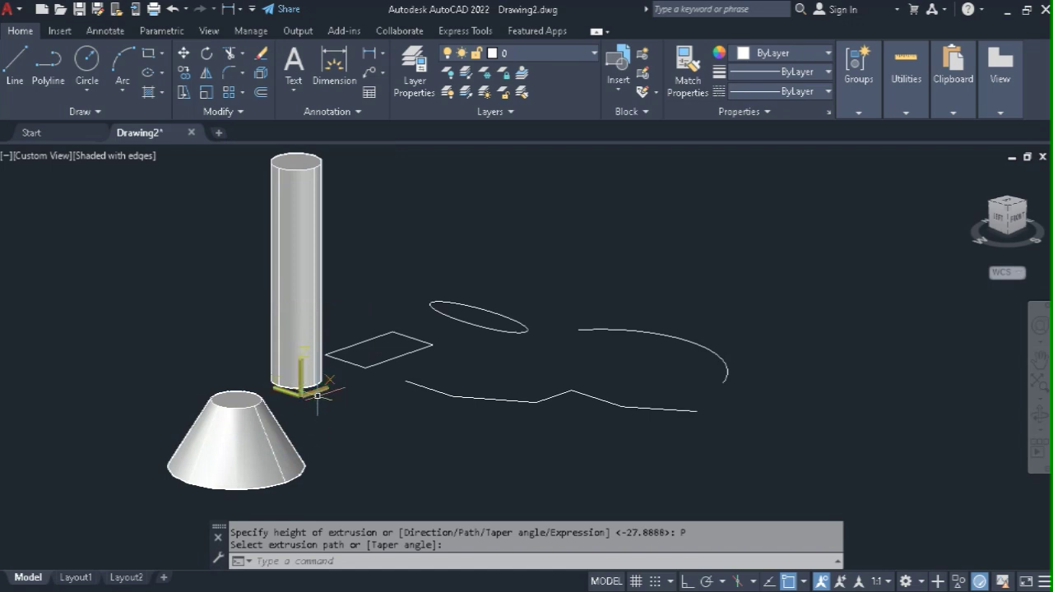
{"action": "type", "text": "m"}
{"action": "key", "text": "Return"}
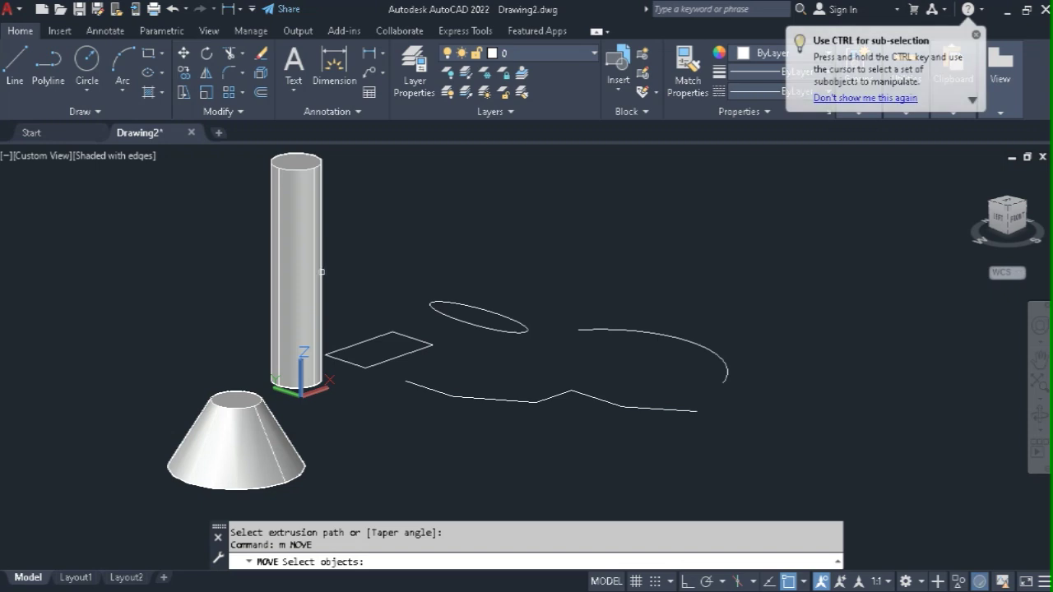
{"action": "left_click", "coordinate": [320, 272]}
{"action": "key", "text": "Return"}
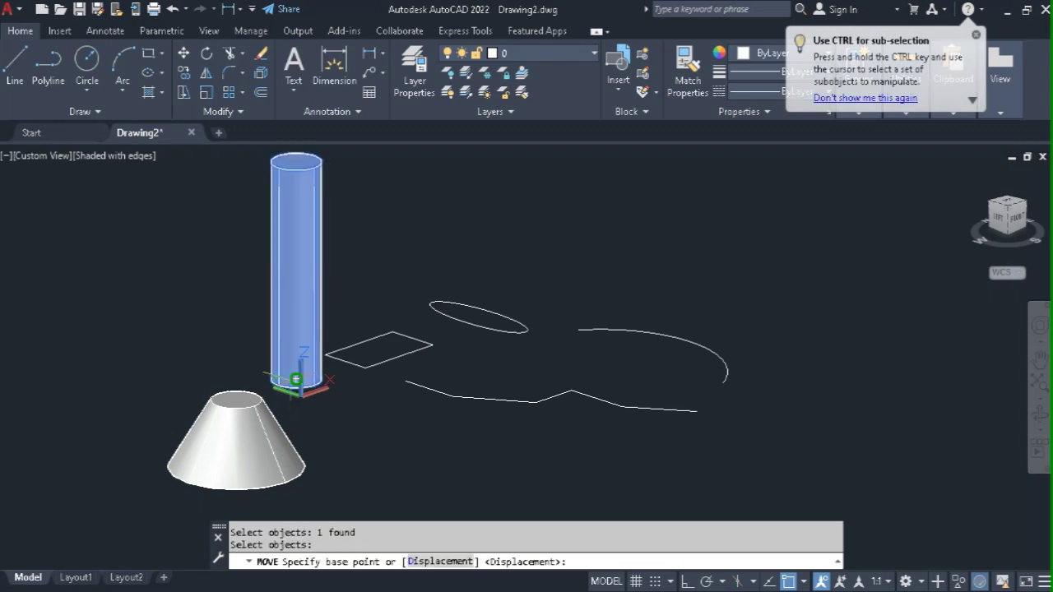
{"action": "left_click", "coordinate": [296, 379]}
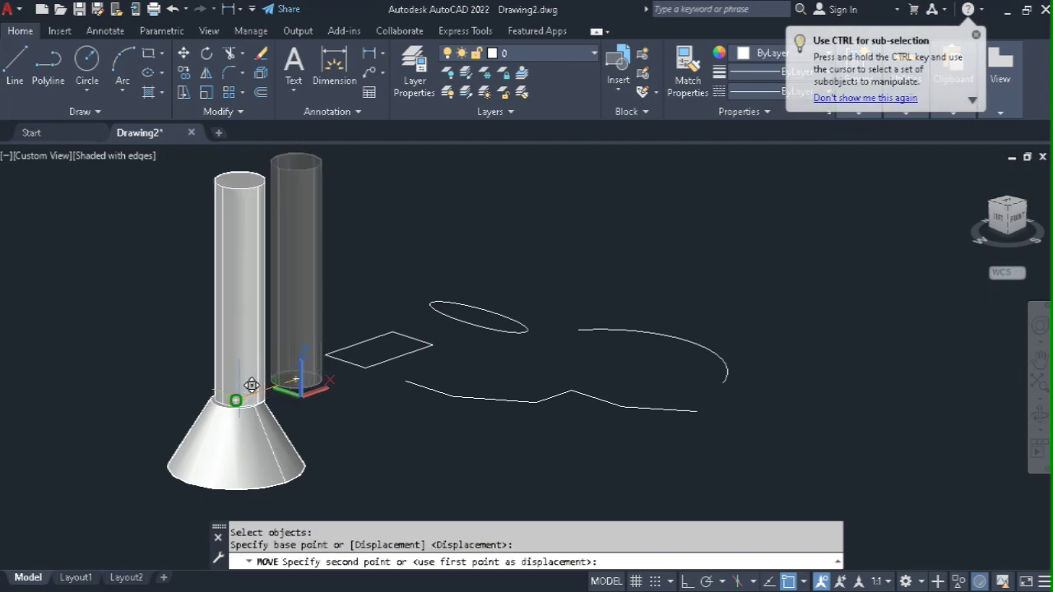
{"action": "left_click", "coordinate": [248, 387]}
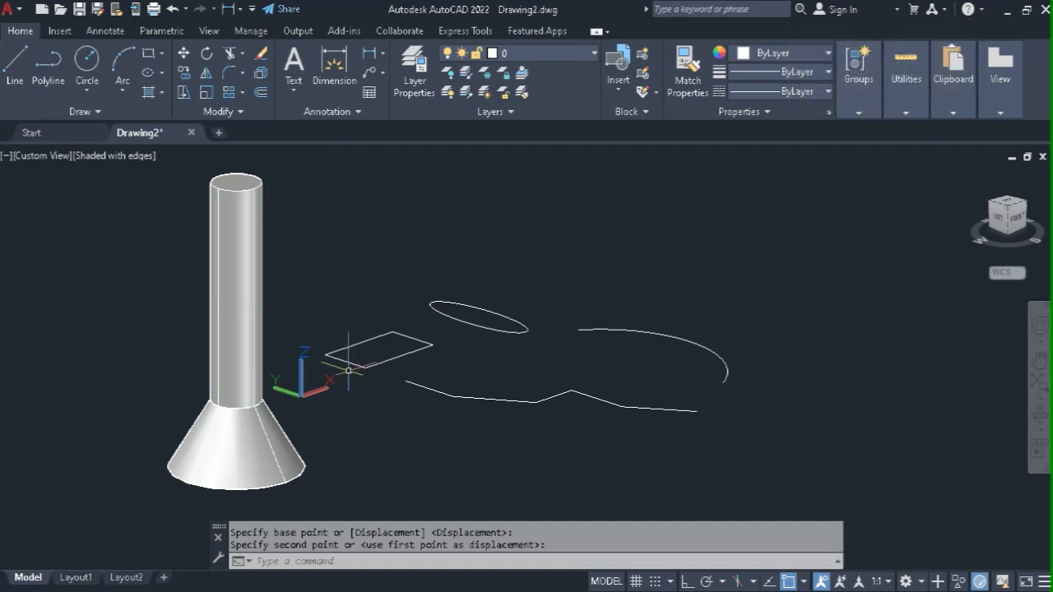
- Rotate the zigzag polyline in 3D by -90 degrees about the X axis through its endpoint nearest the origin
{"action": "scroll", "coordinate": [413, 354], "scroll_direction": "up", "scroll_amount": 3}
{"action": "scroll", "coordinate": [382, 409], "scroll_direction": "down", "scroll_amount": 4}
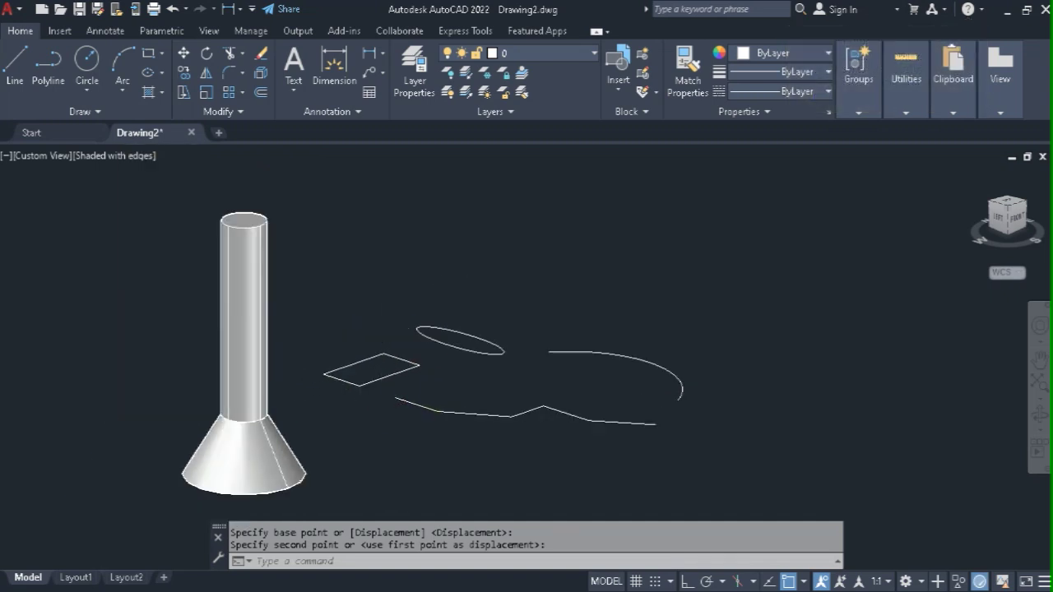
{"action": "scroll", "coordinate": [407, 390], "scroll_direction": "up", "scroll_amount": 2}
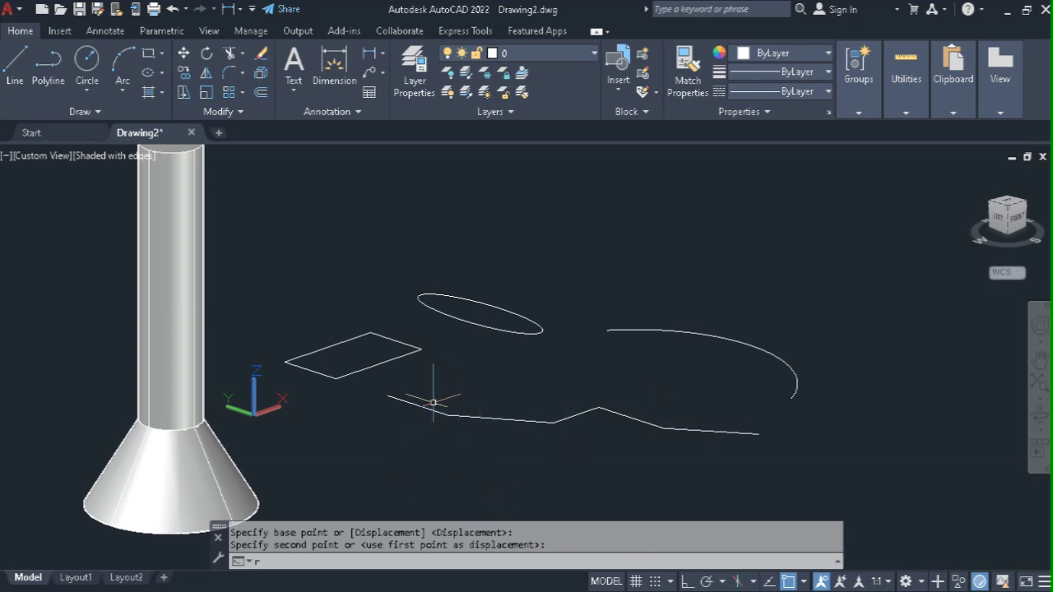
{"action": "type", "text": "rota"}
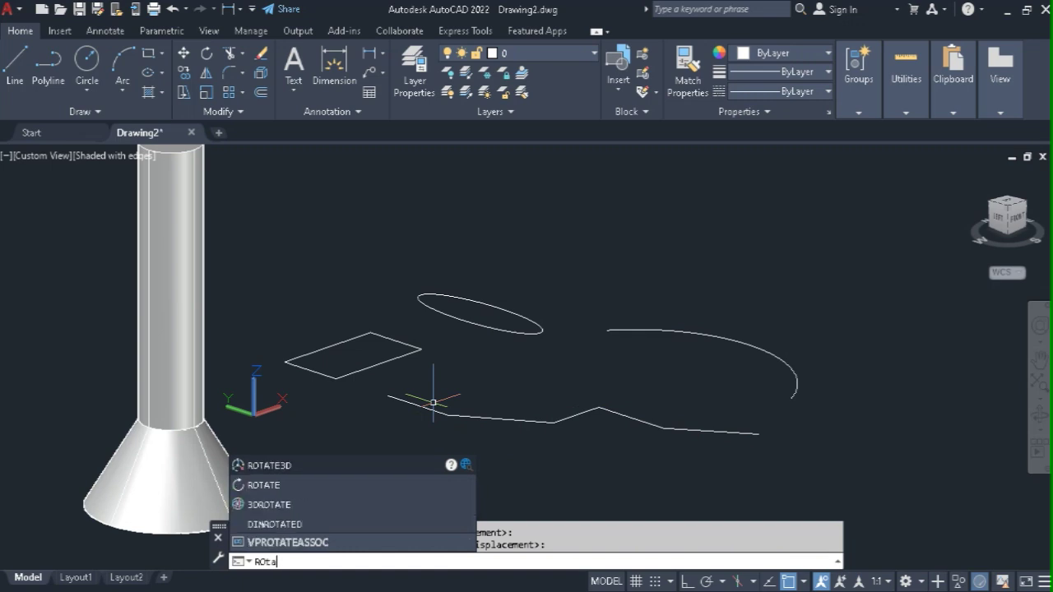
{"action": "type", "text": "te3d"}
{"action": "key", "text": "Return"}
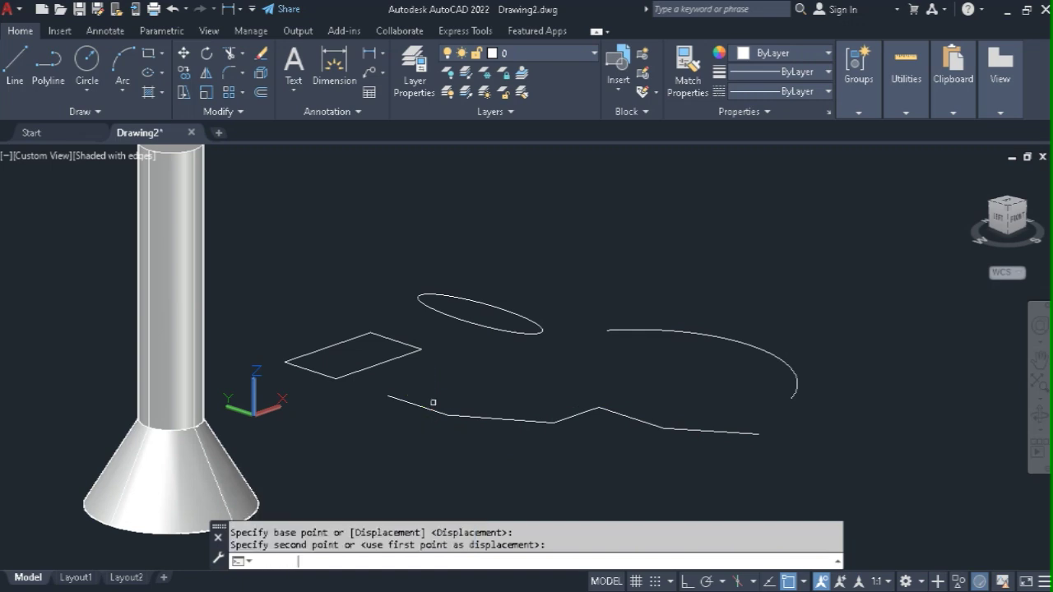
{"action": "left_click", "coordinate": [418, 407]}
{"action": "key", "text": "Return"}
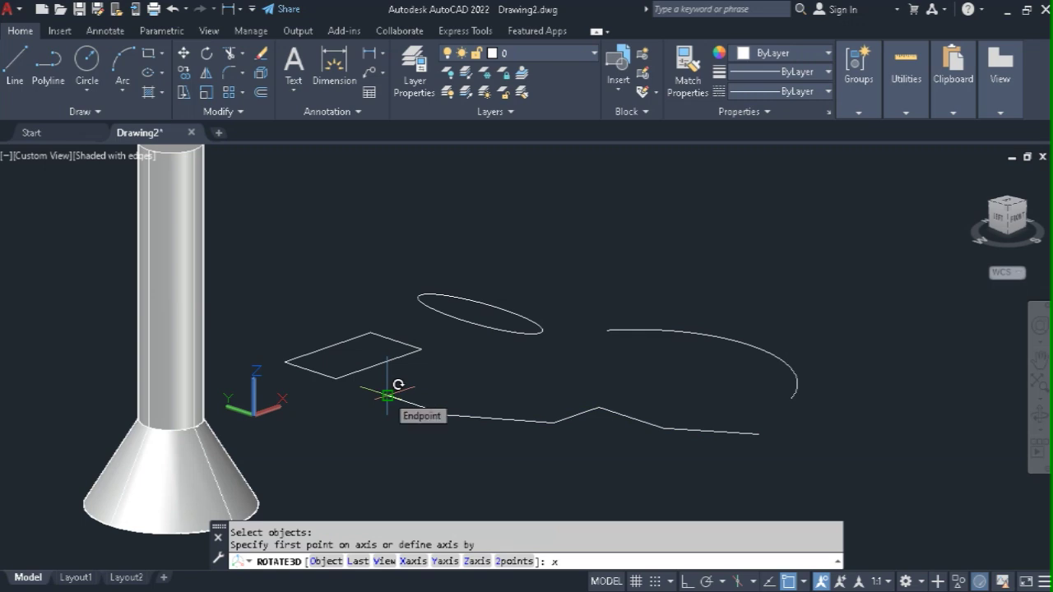
{"action": "key", "text": "Return"}
{"action": "left_click", "coordinate": [388, 395]}
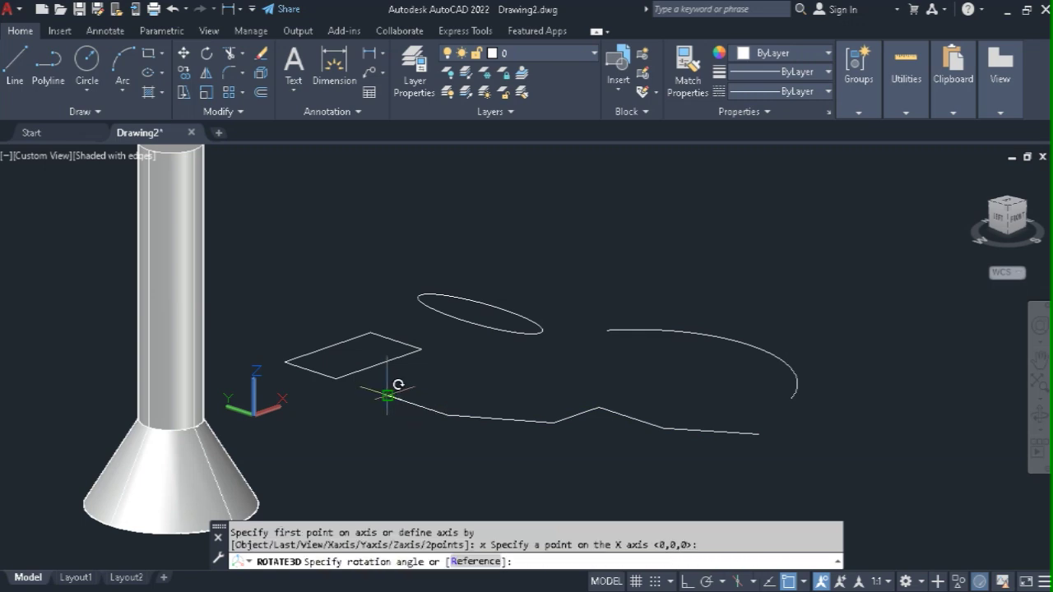
{"action": "key", "text": "Return"}
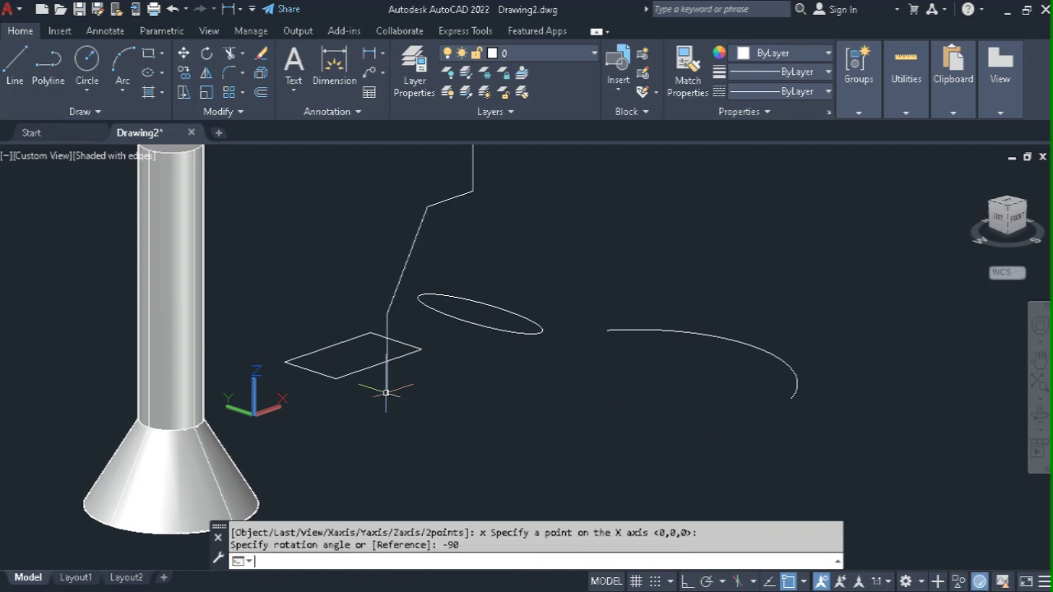
- Move the upright polyline by its lower endpoint onto the rectangle's nearest corner
{"action": "type", "text": "m"}
{"action": "key", "text": "Return"}
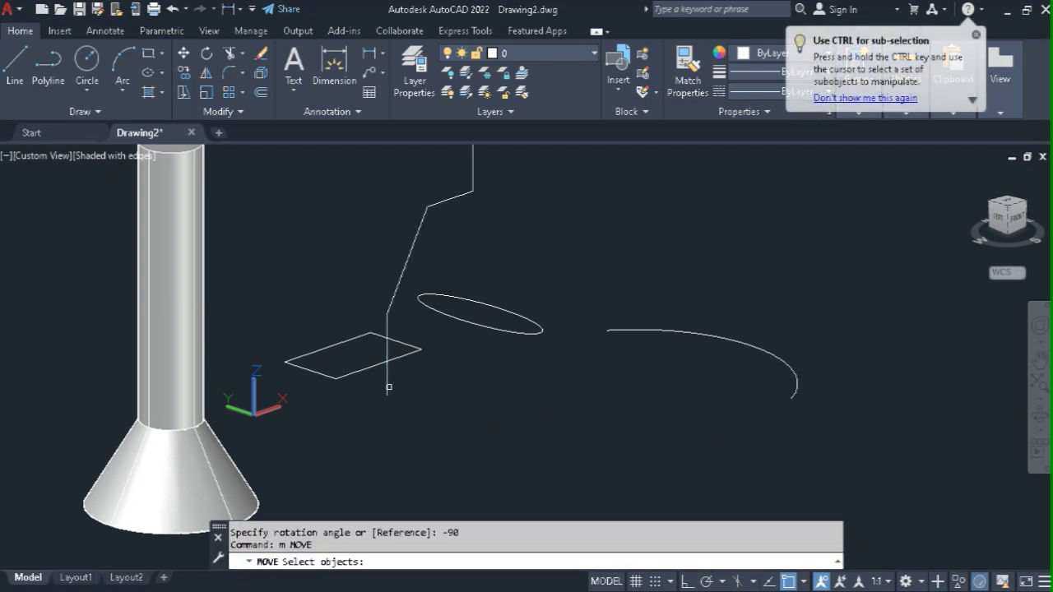
{"action": "left_click", "coordinate": [386, 392]}
{"action": "key", "text": "Return"}
{"action": "left_click", "coordinate": [387, 393]}
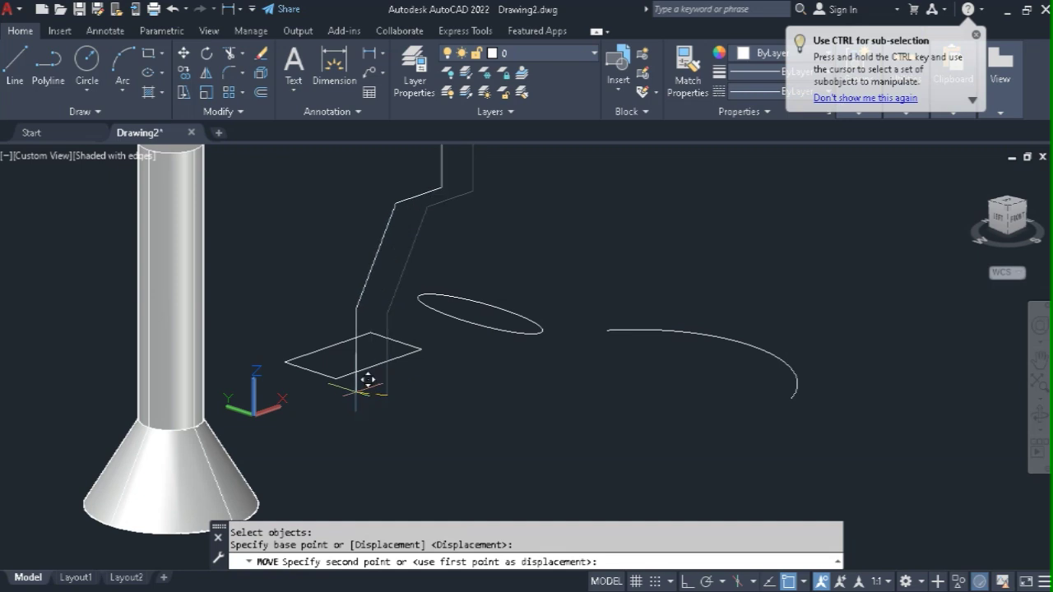
{"action": "left_click", "coordinate": [348, 366]}
- Extrude the rectangle along the upright zigzag polyline as its path
{"action": "type", "text": "ext"}
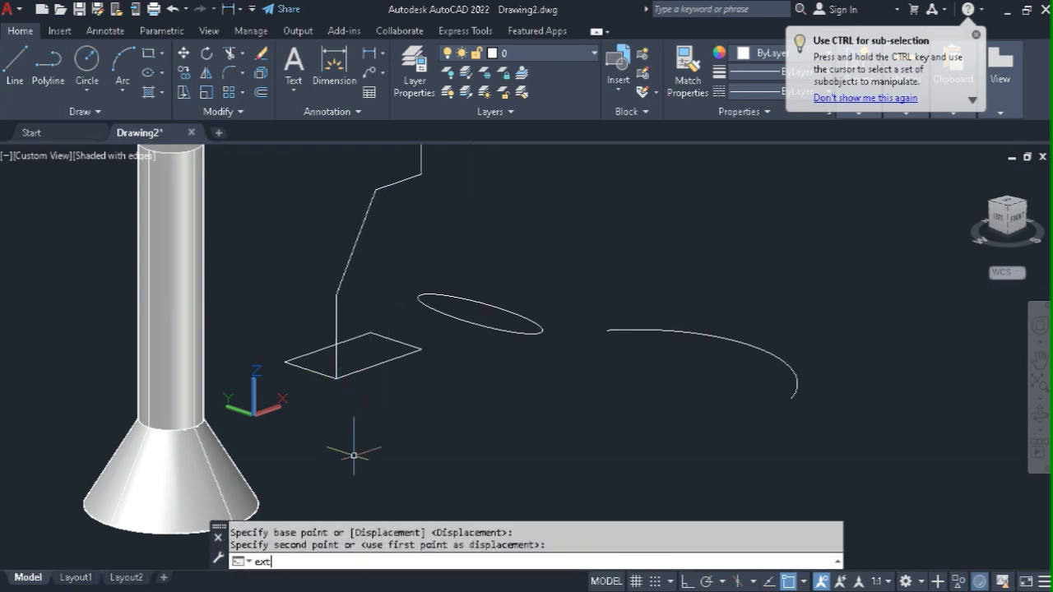
{"action": "key", "text": "Return"}
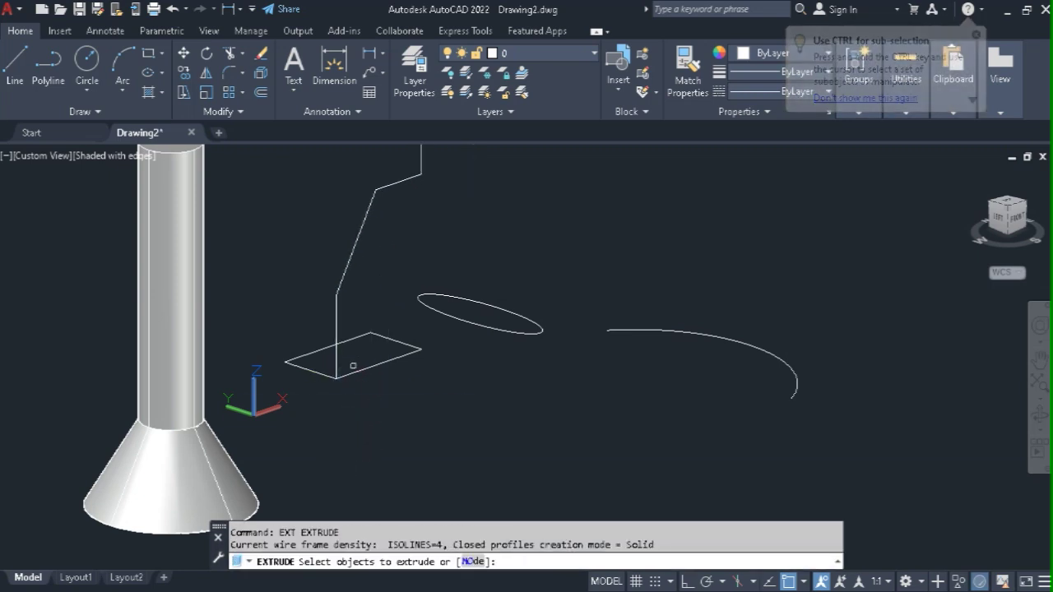
{"action": "left_click", "coordinate": [354, 373]}
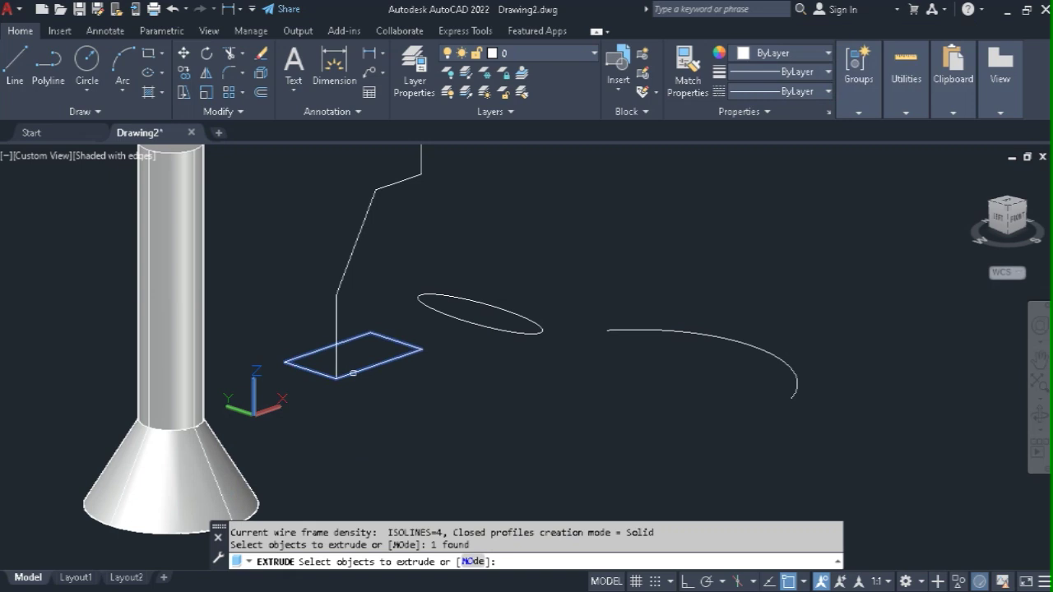
{"action": "key", "text": "Return"}
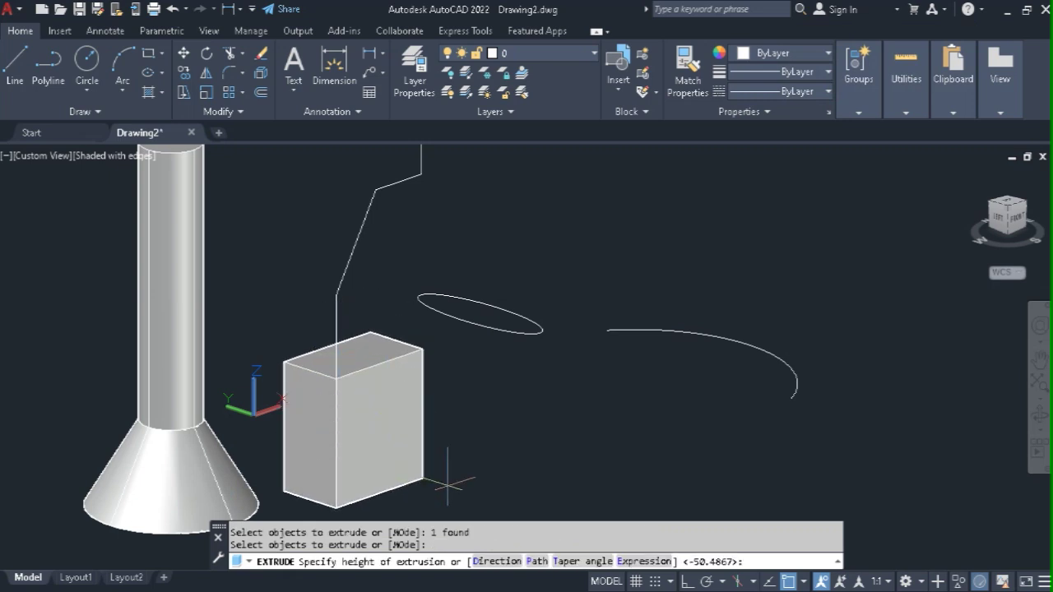
{"action": "type", "text": "p"}
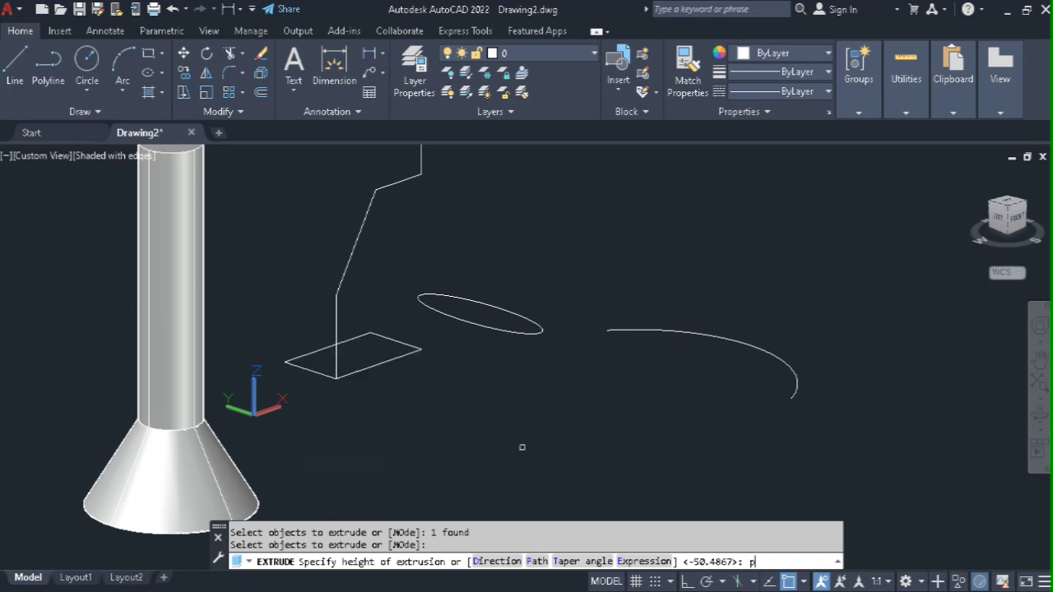
{"action": "key", "text": "Return"}
{"action": "left_click", "coordinate": [335, 321]}
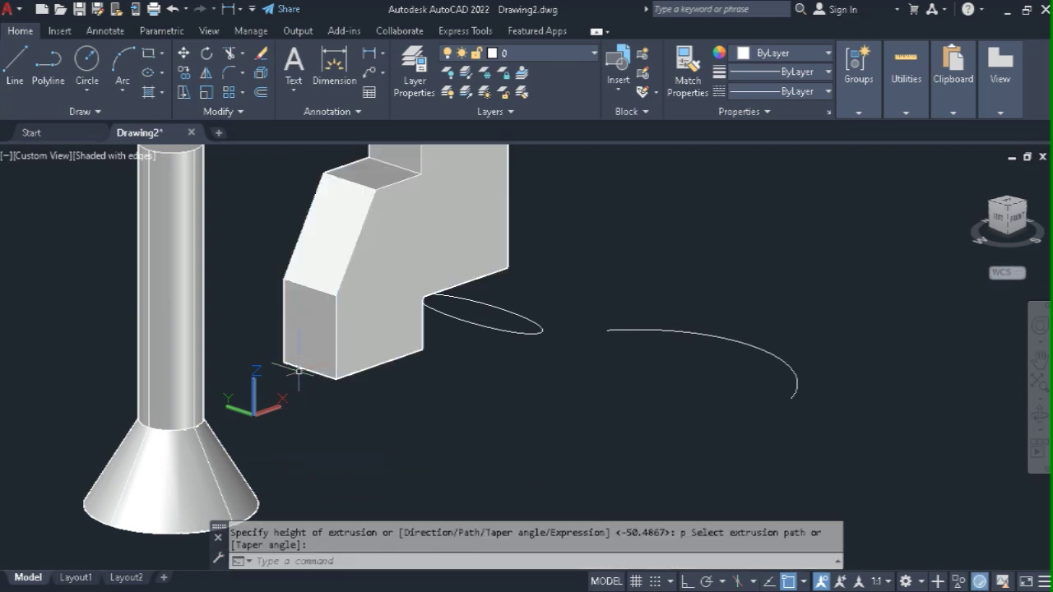
- Move the ellipse along the ground plane away from the stepped solid, clear of its base
{"action": "scroll", "coordinate": [294, 421], "scroll_direction": "down", "scroll_amount": 4}
{"action": "scroll", "coordinate": [403, 395], "scroll_direction": "up", "scroll_amount": 2}
{"action": "type", "text": "m"}
{"action": "key", "text": "Return"}
{"action": "left_click", "coordinate": [398, 392]}
{"action": "key", "text": "Return"}
{"action": "left_click", "coordinate": [383, 462]}
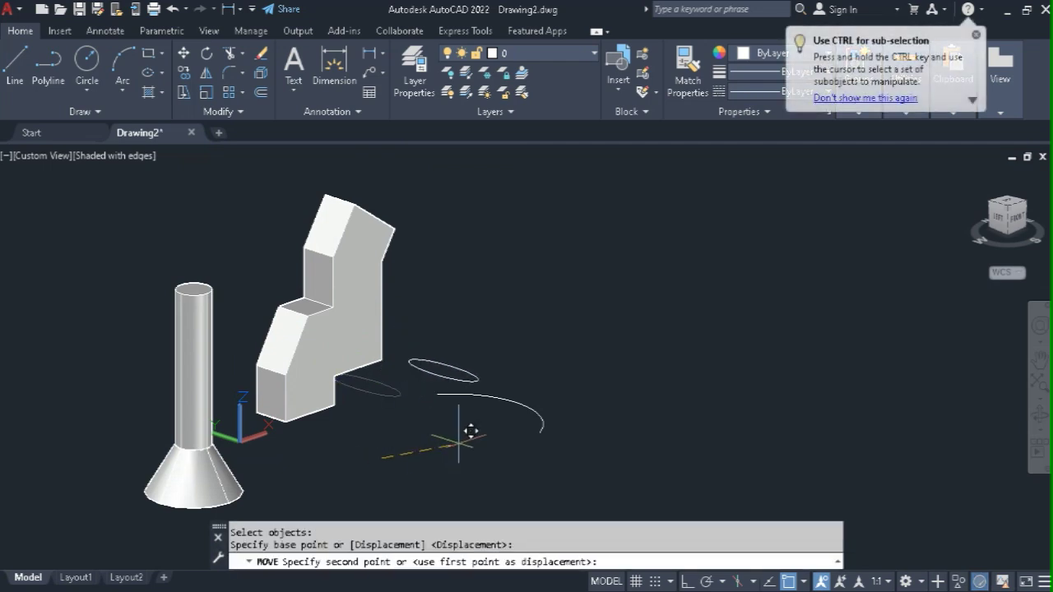
{"action": "left_click", "coordinate": [470, 431]}
- Rotate the arc in 3D by -90 degrees about the X axis through its endpoint nearest the stepped solid
{"action": "scroll", "coordinate": [470, 347], "scroll_direction": "up", "scroll_amount": 4}
{"action": "scroll", "coordinate": [470, 348], "scroll_direction": "down", "scroll_amount": 3}
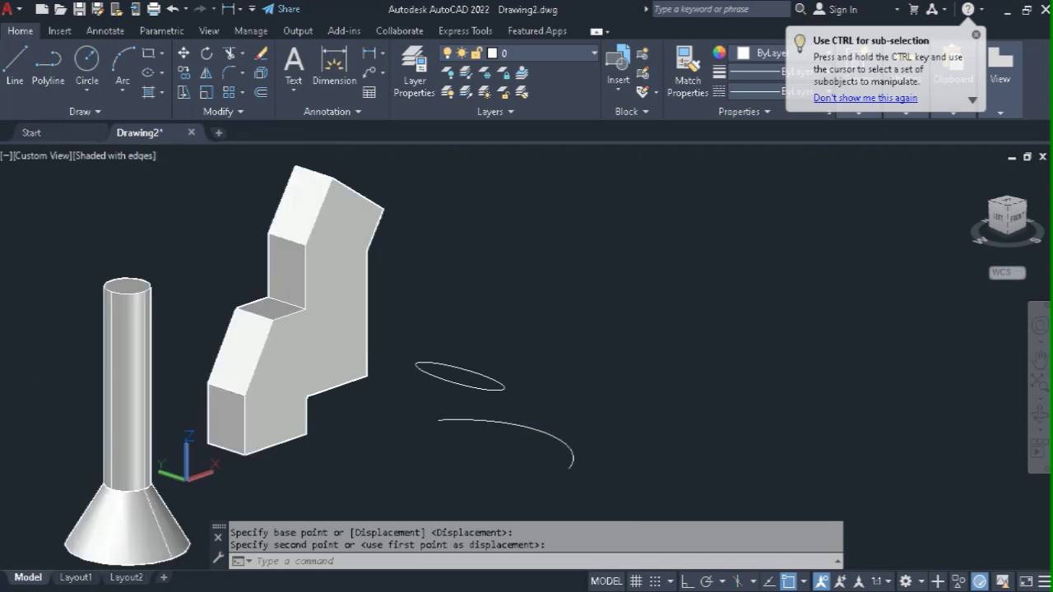
{"action": "type", "text": "roate"}
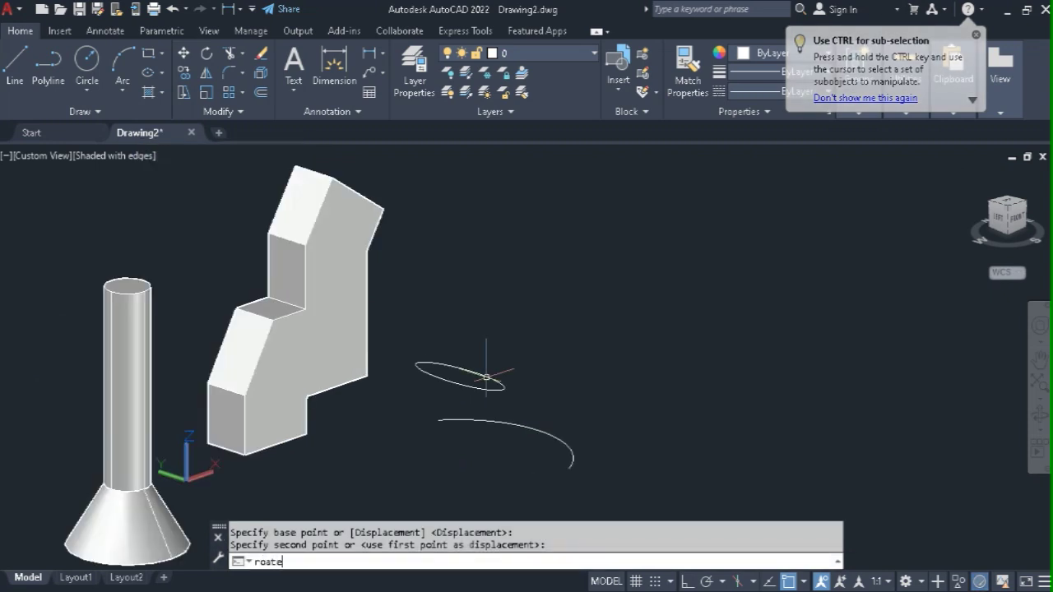
{"action": "key", "text": "BackSpace"}
{"action": "key", "text": "BackSpace"}
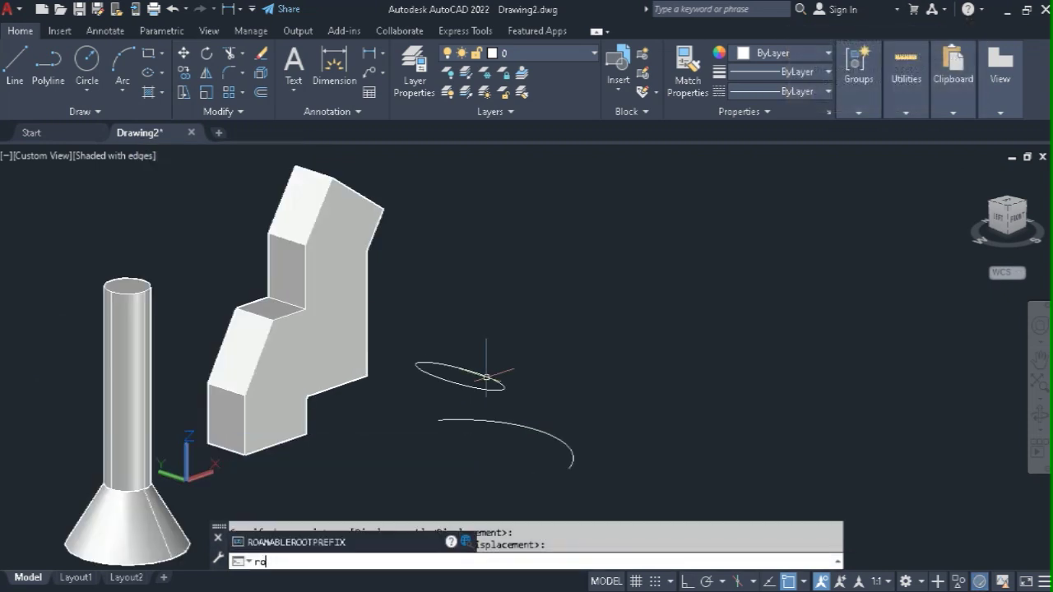
{"action": "type", "text": "tate"}
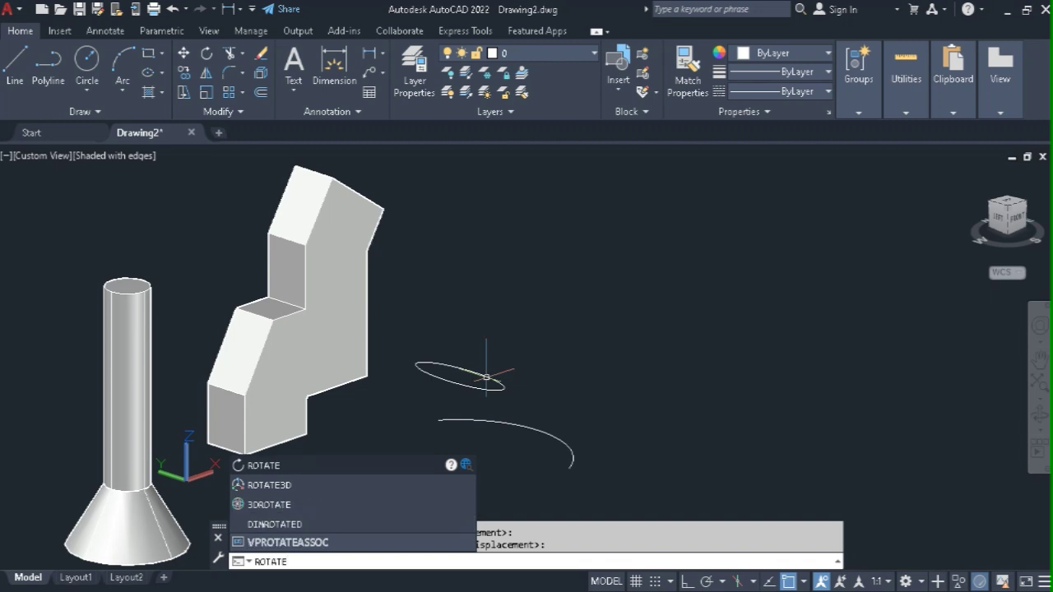
{"action": "type", "text": "3"}
{"action": "key", "text": "Return"}
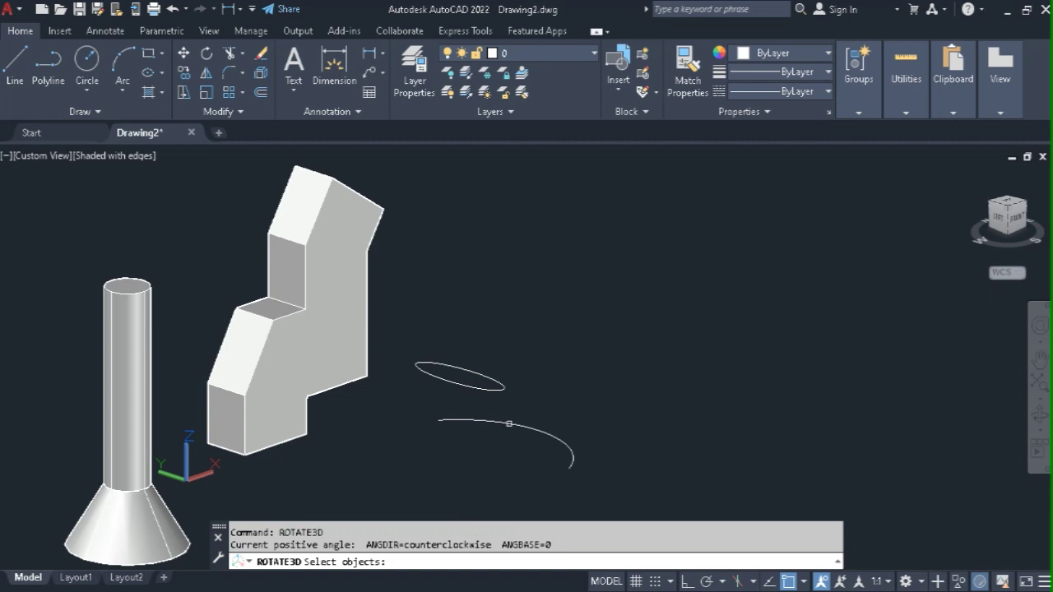
{"action": "left_click", "coordinate": [509, 423]}
{"action": "key", "text": "Return"}
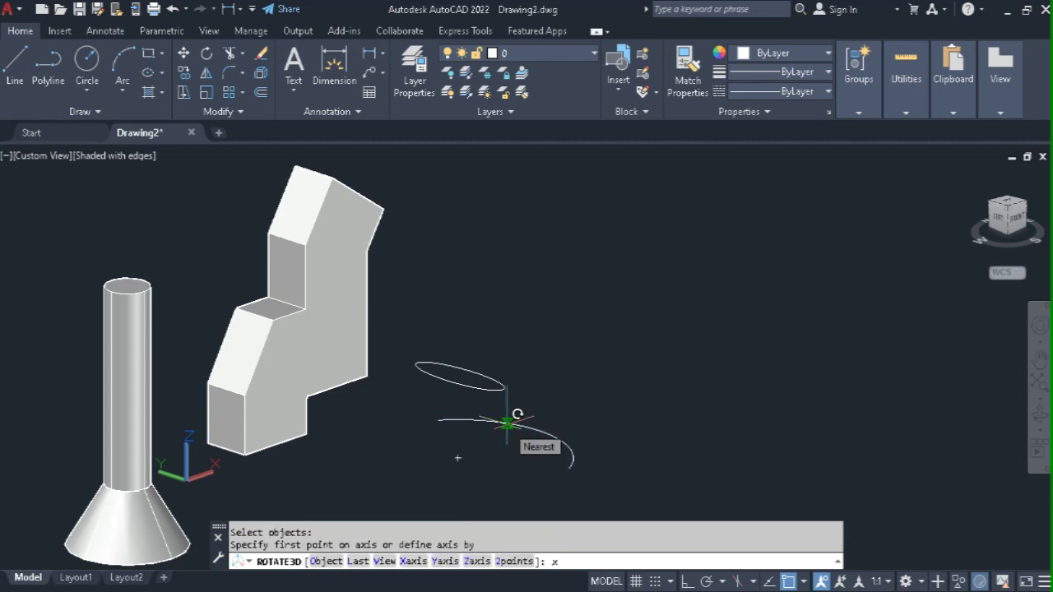
{"action": "type", "text": "x"}
{"action": "key", "text": "Return"}
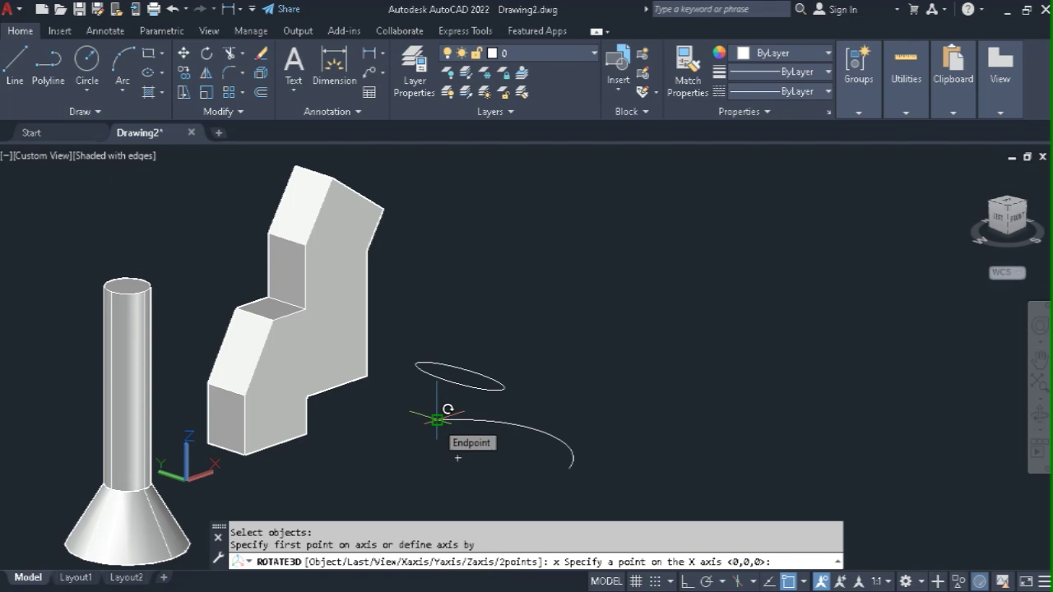
{"action": "left_click", "coordinate": [457, 459]}
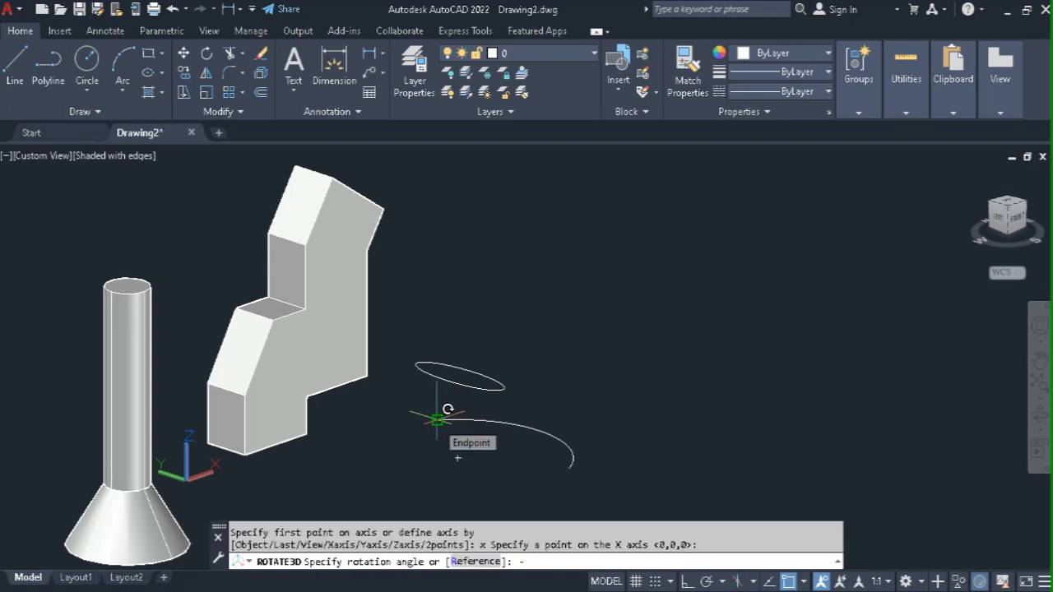
{"action": "key", "text": "Return"}
- Move the upright arc by its lower endpoint onto the centre of the ellipse
{"action": "type", "text": "m"}
{"action": "key", "text": "Return"}
{"action": "scroll", "coordinate": [425, 368], "scroll_direction": "up", "scroll_amount": 2}
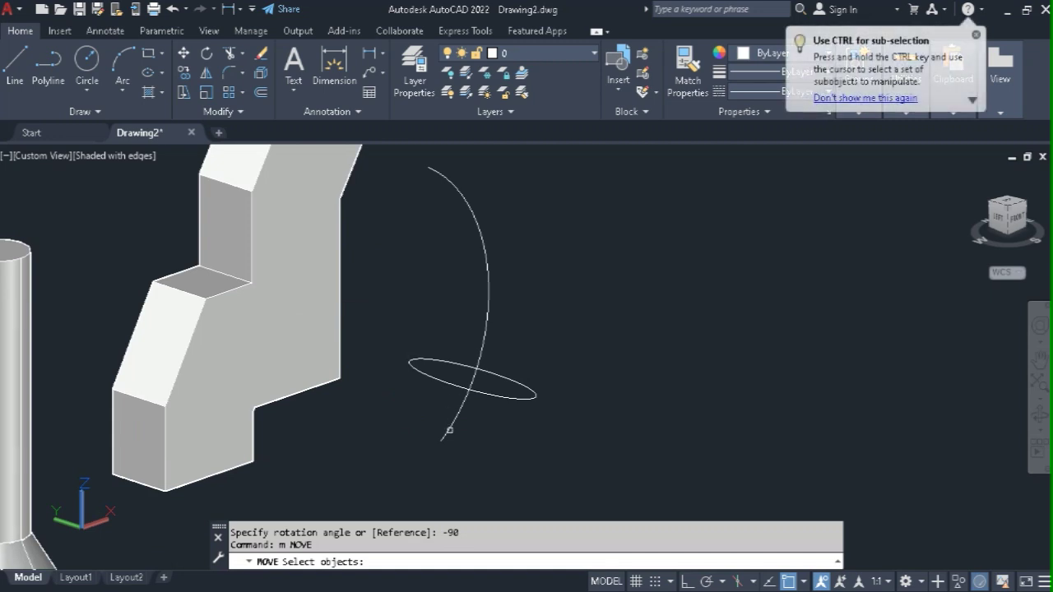
{"action": "left_click", "coordinate": [438, 436]}
{"action": "key", "text": "Return"}
{"action": "left_click", "coordinate": [439, 438]}
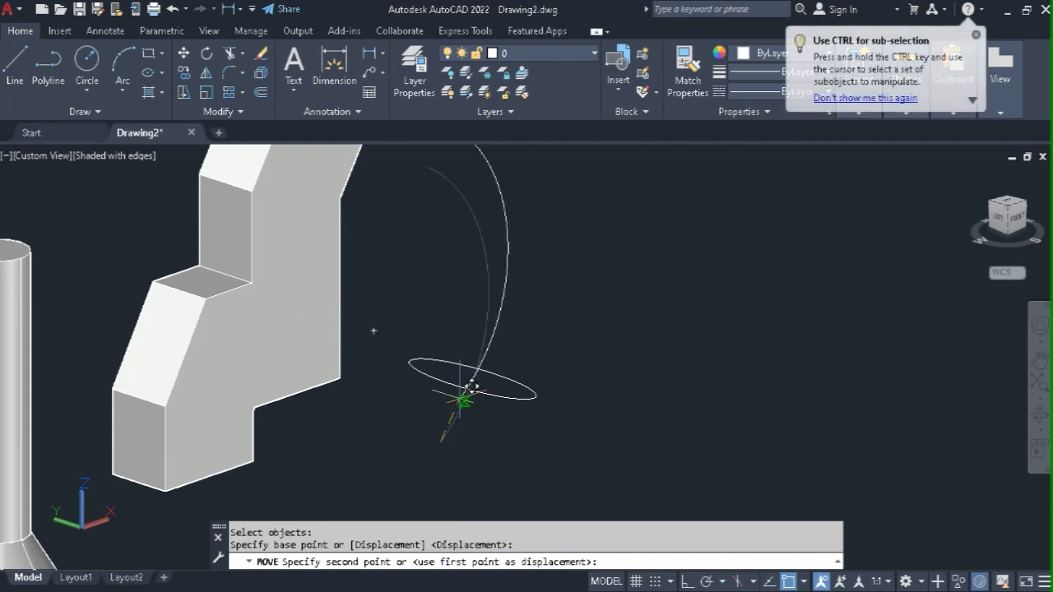
{"action": "left_click", "coordinate": [476, 369]}
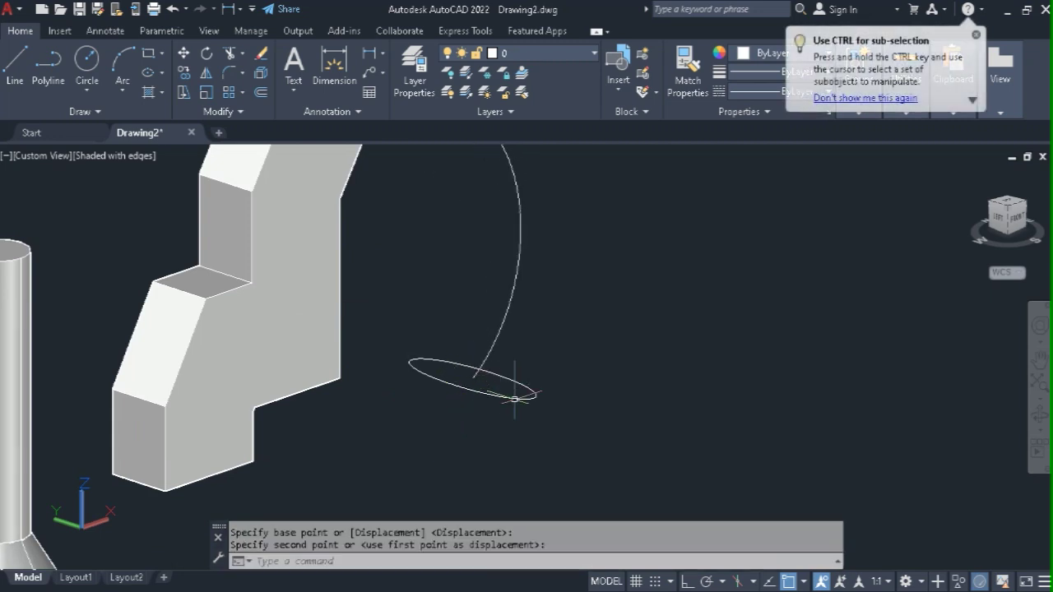
- Extrude the ellipse along the upright arc as its path
{"action": "scroll", "coordinate": [527, 418], "scroll_direction": "down", "scroll_amount": 2}
{"action": "type", "text": "ext"}
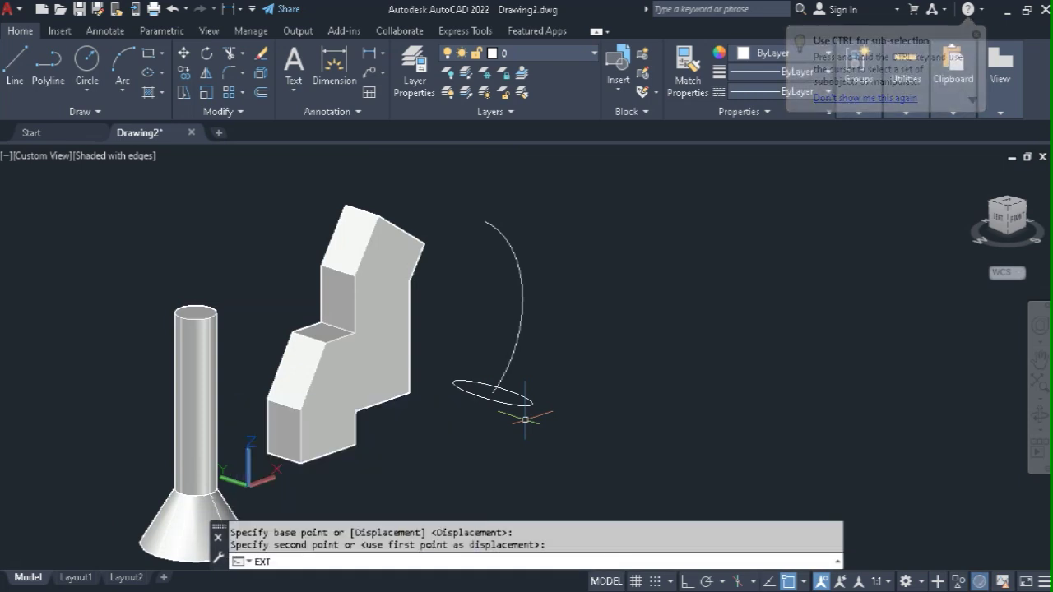
{"action": "key", "text": "Return"}
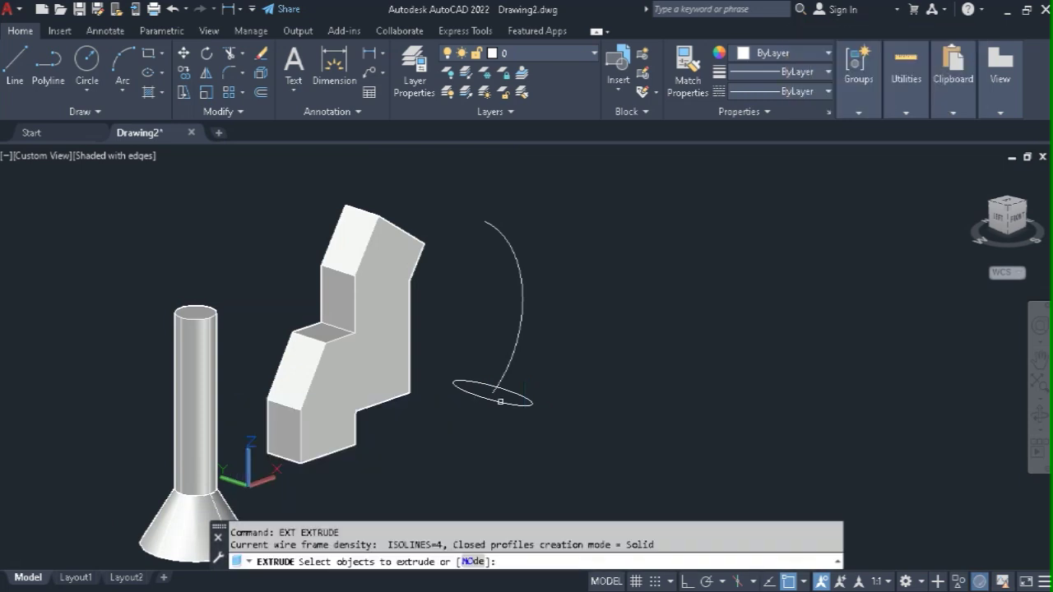
{"action": "left_click", "coordinate": [500, 402]}
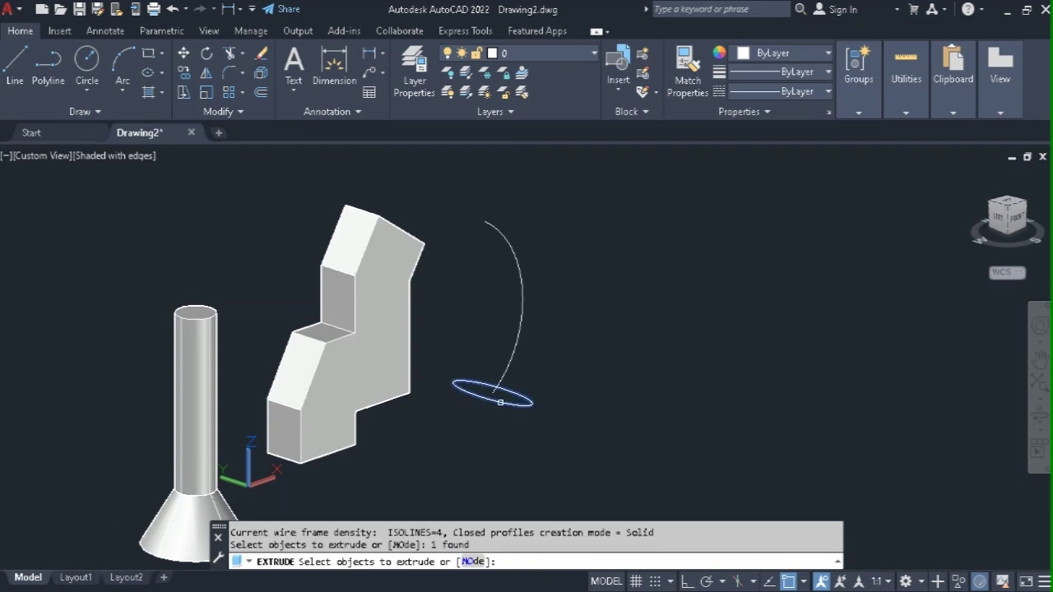
{"action": "key", "text": "Return"}
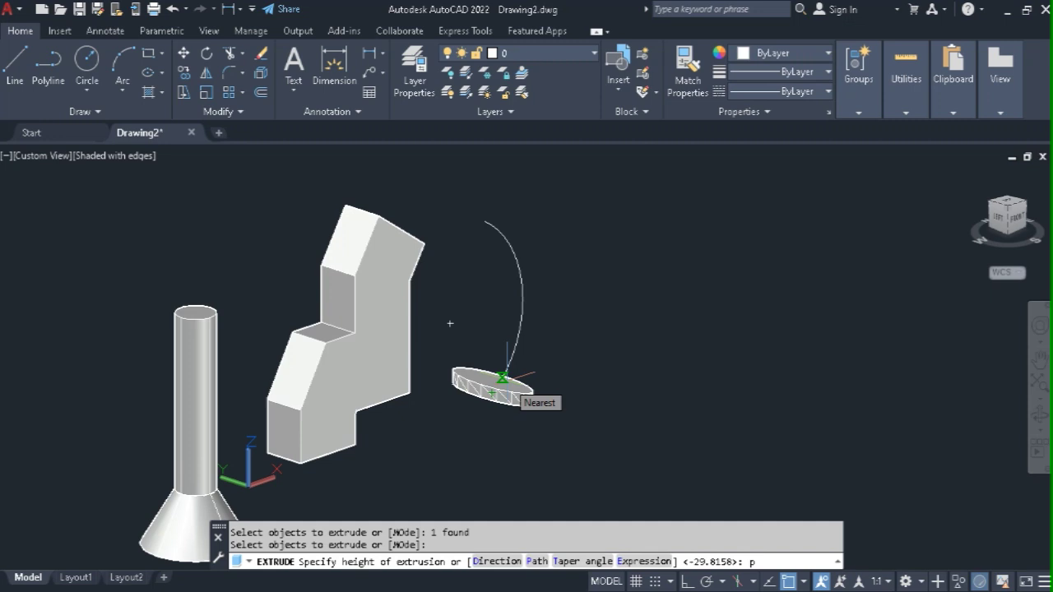
{"action": "type", "text": "p"}
{"action": "key", "text": "Return"}
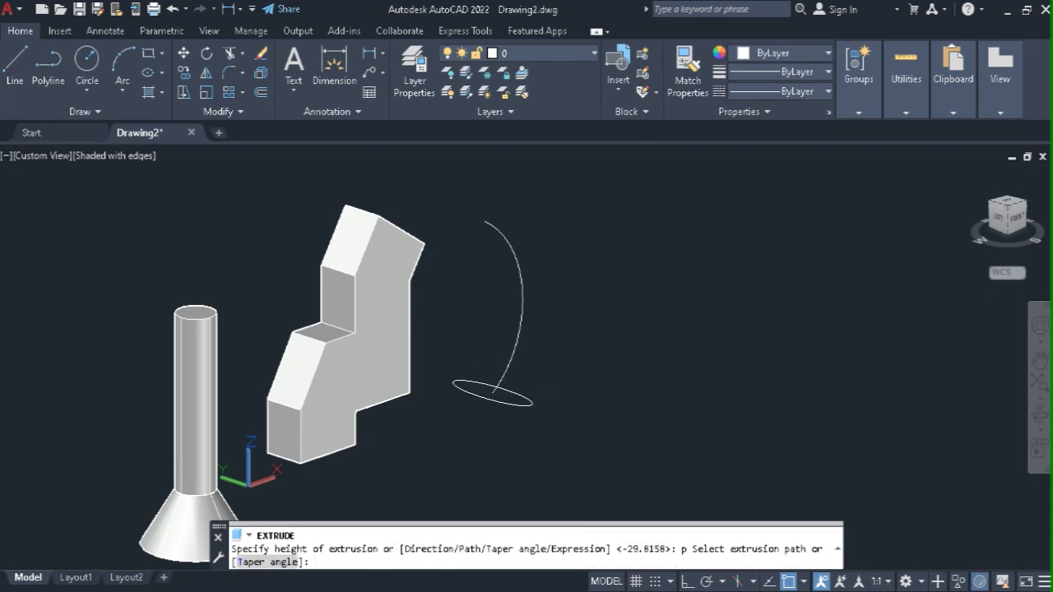
{"action": "left_click", "coordinate": [514, 346]}
{"action": "scroll", "coordinate": [560, 349], "scroll_direction": "down", "scroll_amount": 4}
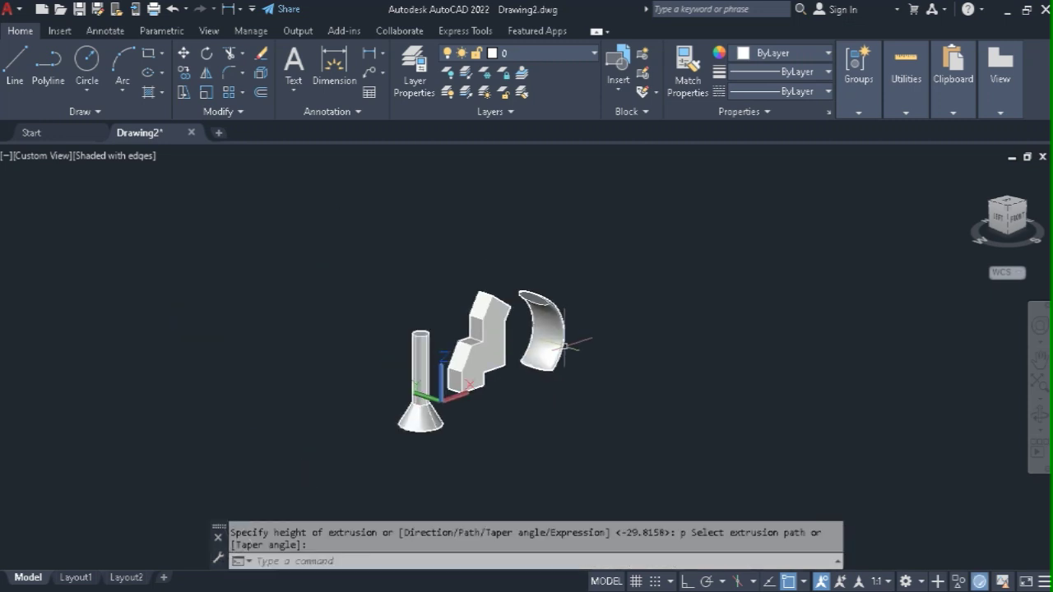
- Orbit around the extruded solids with 3DORBIT to examine their shapes from several angles
{"action": "scroll", "coordinate": [418, 448], "scroll_direction": "up", "scroll_amount": 2}
{"action": "type", "text": "3D"}
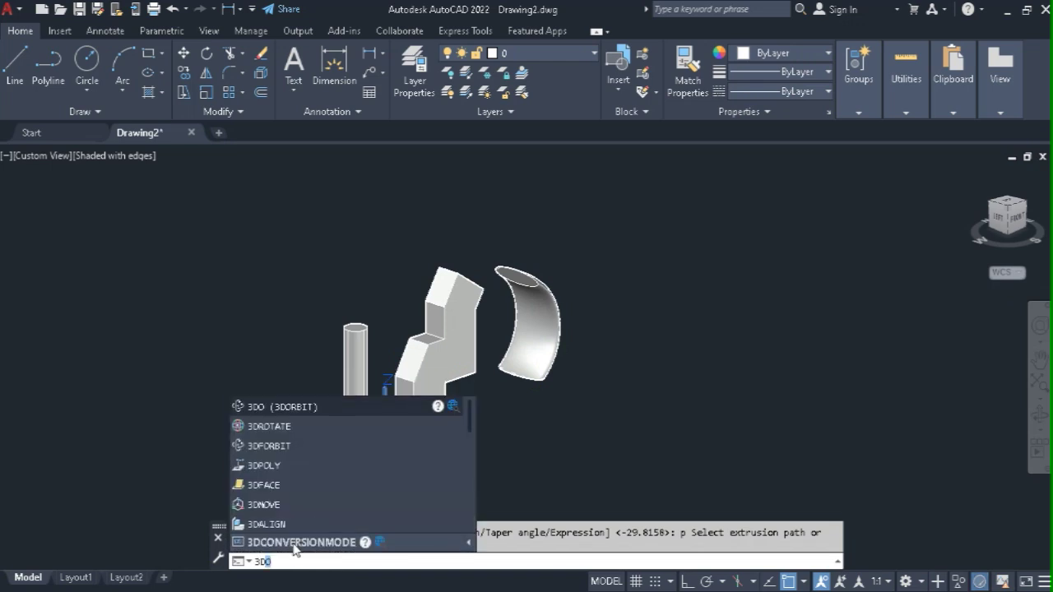
{"action": "type", "text": "o"}
{"action": "key", "text": "Return"}
{"action": "left_click_drag", "start_coordinate": [493, 367], "coordinate": [513, 321]}
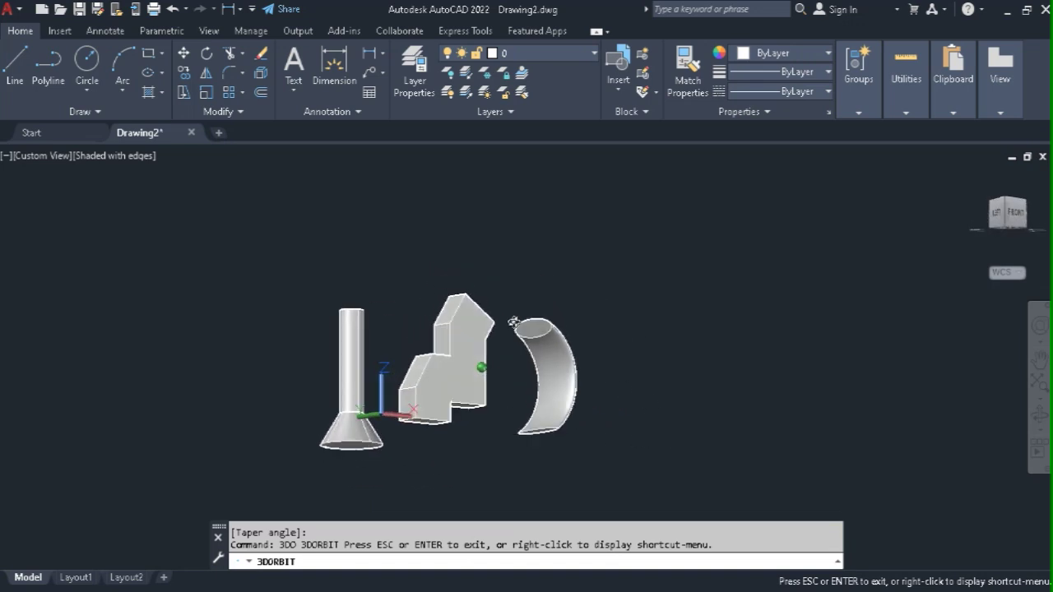
{"action": "left_click_drag", "start_coordinate": [574, 401], "coordinate": [574, 421]}
{"action": "left_click_drag", "start_coordinate": [643, 392], "coordinate": [364, 346]}
{"action": "key", "text": "Escape"}
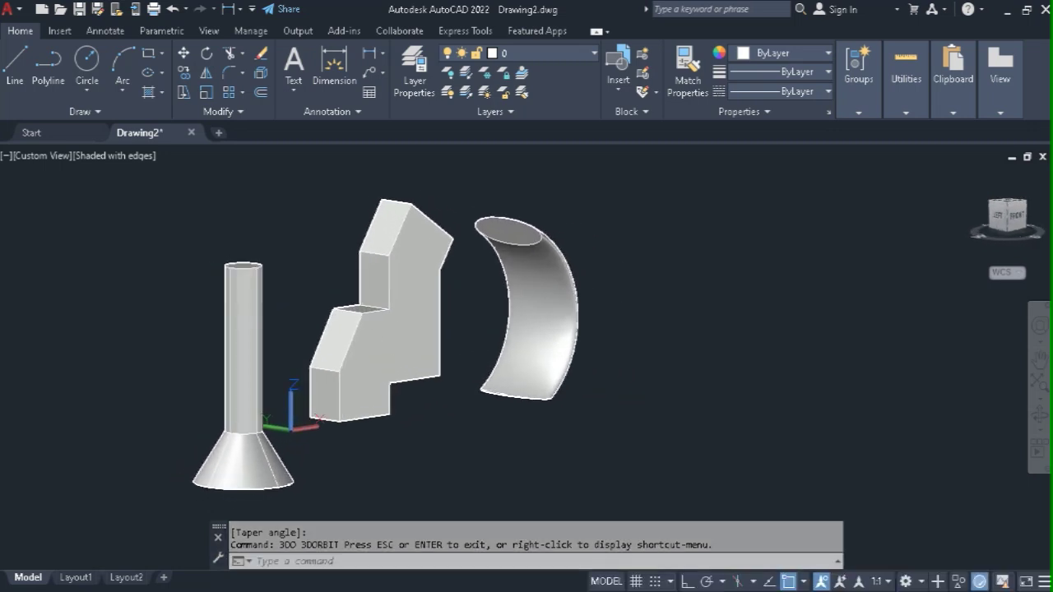
- Set the colour of the cylinder above the cone-shaped base to yellow
{"action": "left_click", "coordinate": [254, 302]}
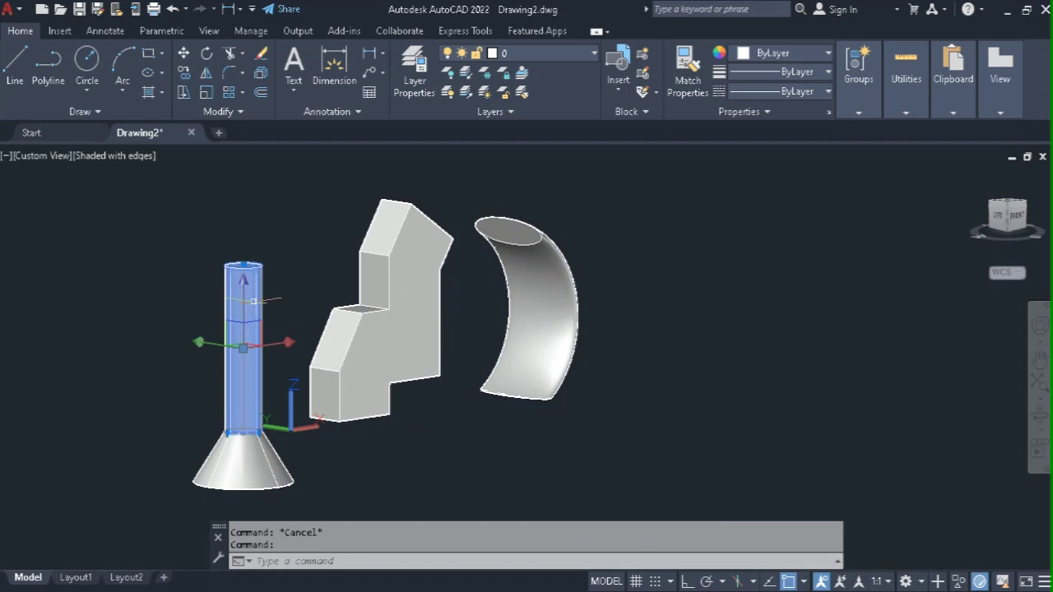
{"action": "left_click", "coordinate": [828, 55]}
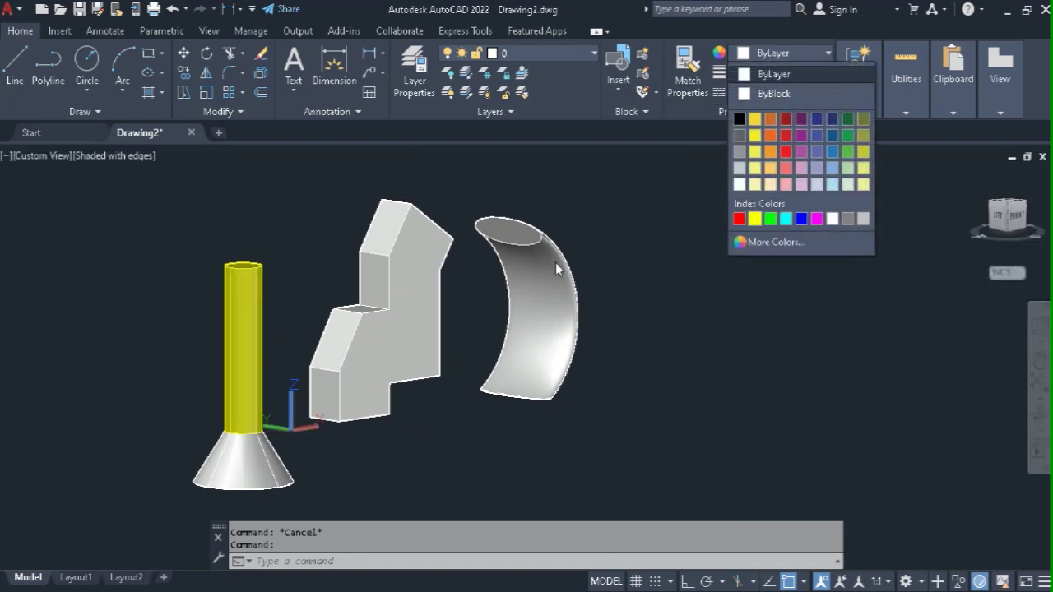
{"action": "left_click", "coordinate": [755, 218]}
{"action": "key", "text": "Escape"}
- Set the colour of the stepped solid to red
{"action": "left_click", "coordinate": [391, 259]}
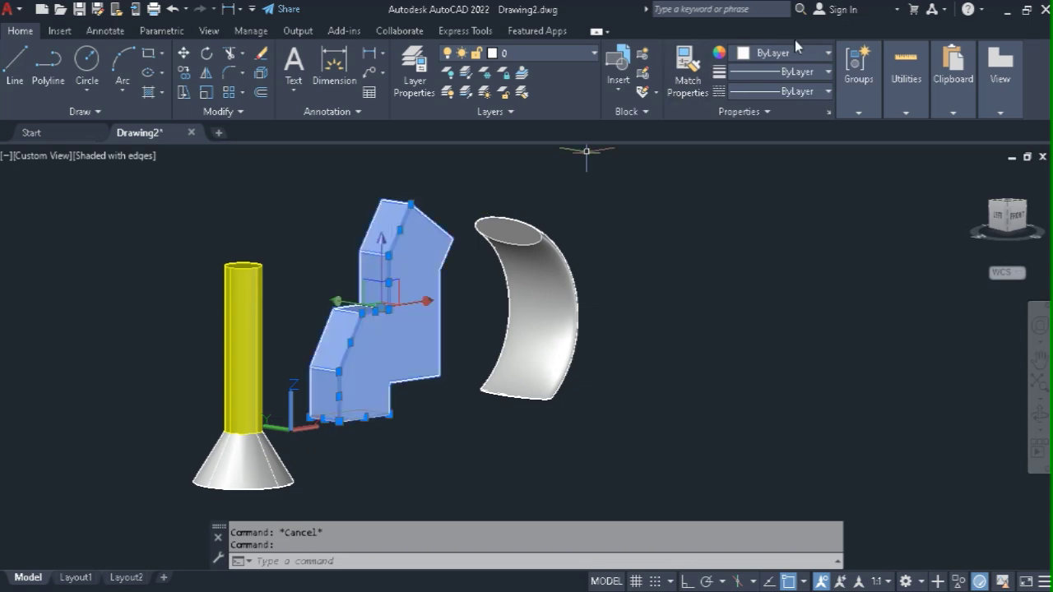
{"action": "left_click", "coordinate": [820, 54]}
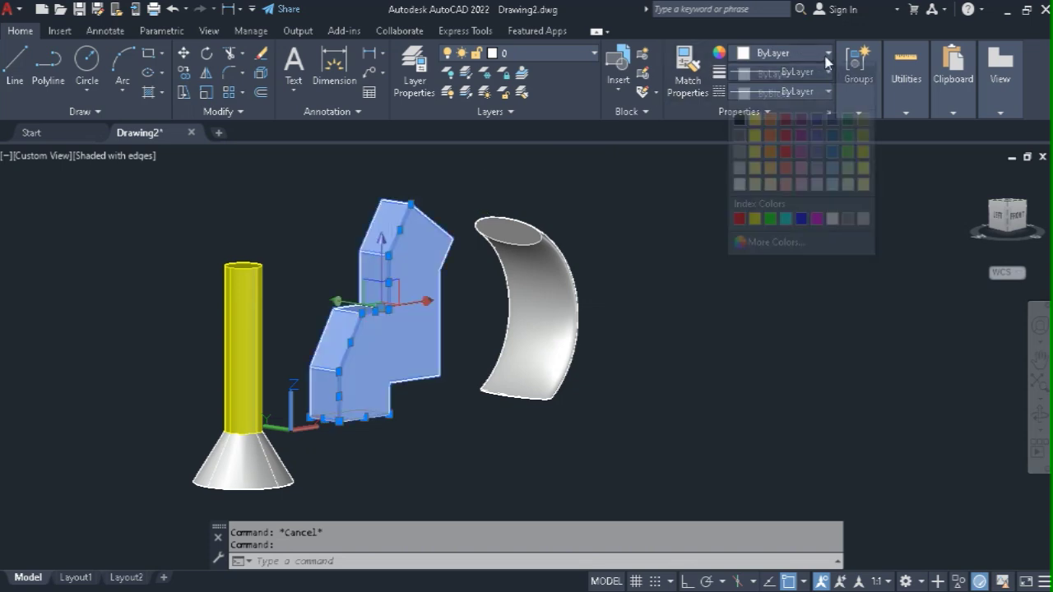
{"action": "left_click", "coordinate": [739, 219]}
{"action": "key", "text": "Escape"}
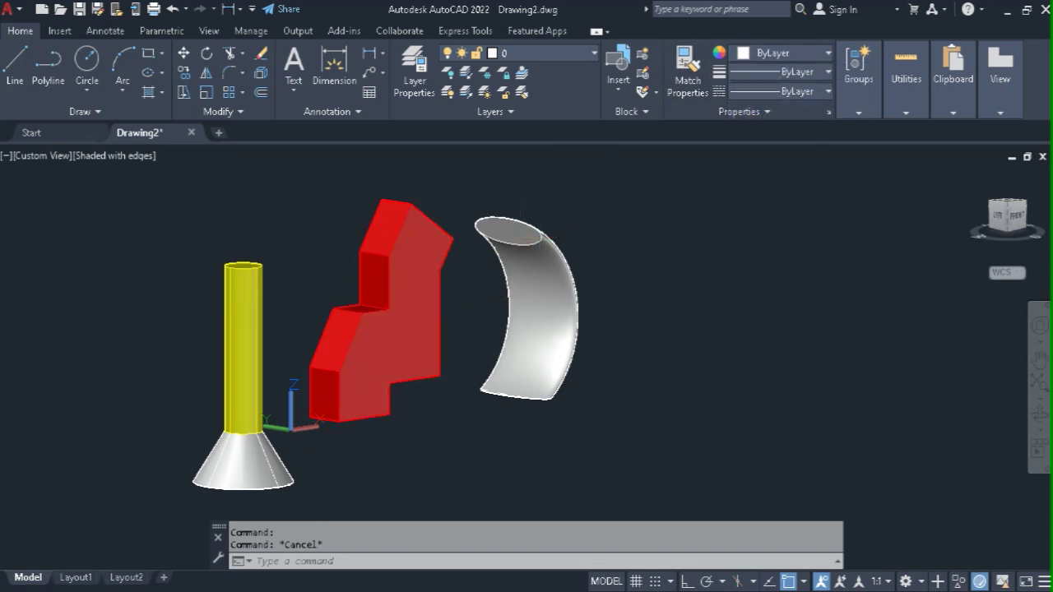
- Set the colour of the curved elliptical solid to the blue-violet 94,103,175
{"action": "left_click", "coordinate": [541, 237]}
{"action": "left_click", "coordinate": [828, 55]}
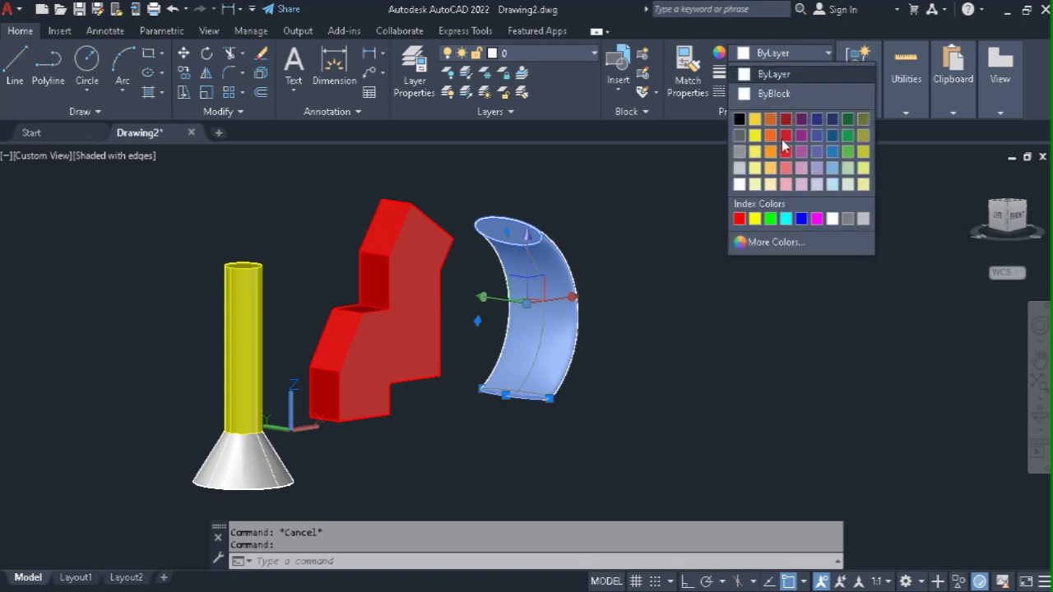
{"action": "key", "text": "Escape"}
{"action": "key", "text": "Escape"}
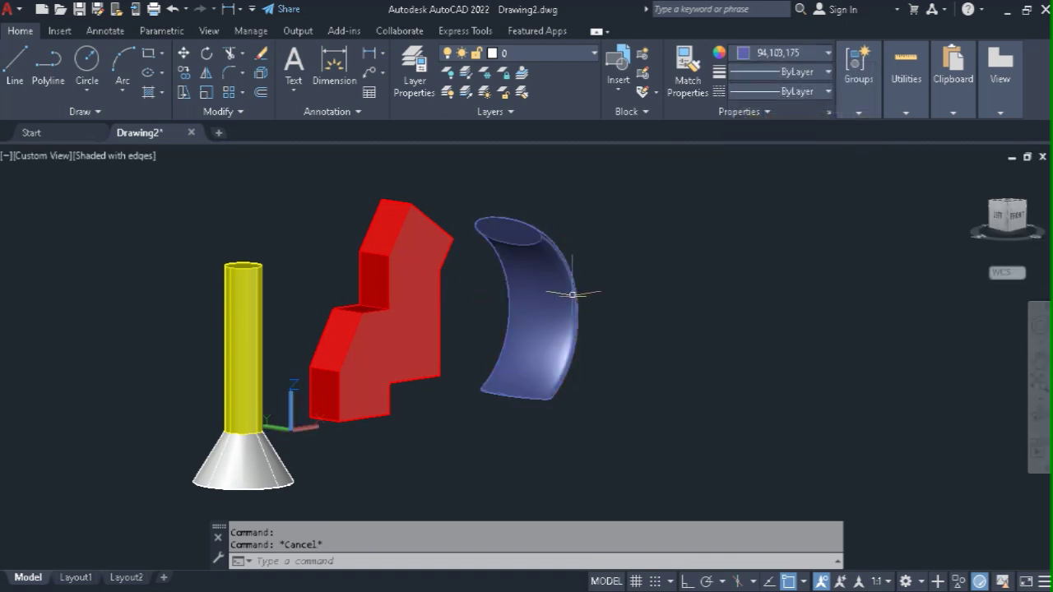
- Zoom to a window around the coloured solids and pan slightly to examine them up close
{"action": "scroll", "coordinate": [326, 377], "scroll_direction": "down", "scroll_amount": 5}
{"action": "scroll", "coordinate": [341, 376], "scroll_direction": "up", "scroll_amount": 3}
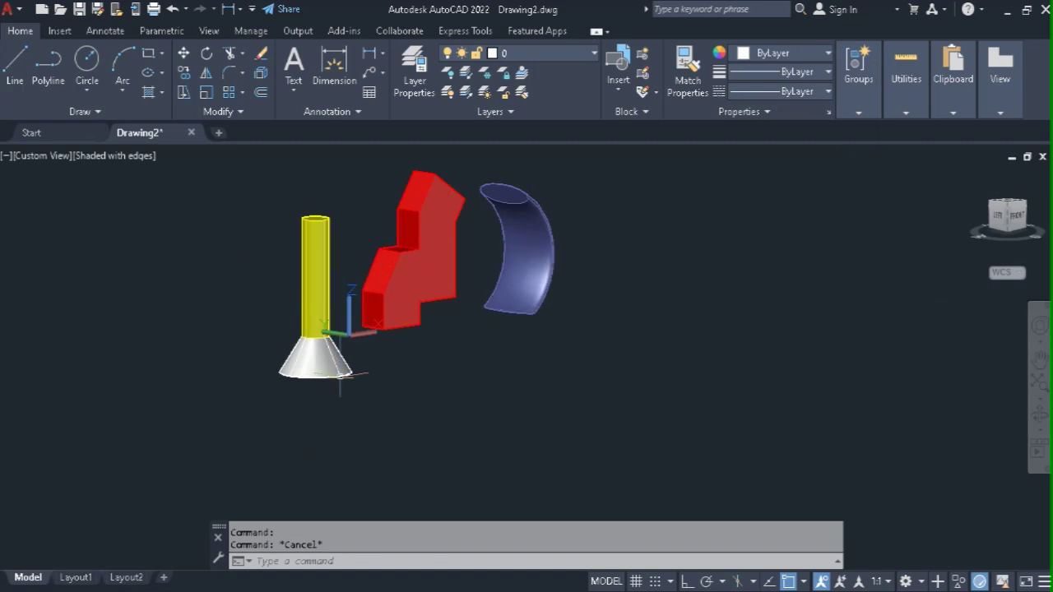
{"action": "scroll", "coordinate": [402, 182], "scroll_direction": "up", "scroll_amount": 3}
{"action": "scroll", "coordinate": [601, 238], "scroll_direction": "down", "scroll_amount": 2}
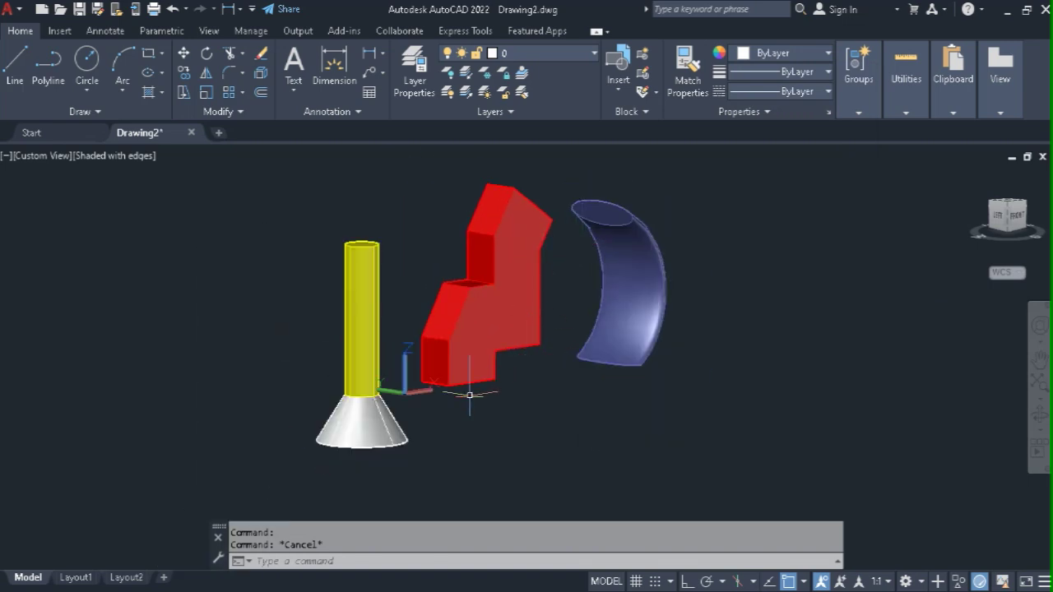
{"action": "type", "text": "z"}
{"action": "key", "text": "Return"}
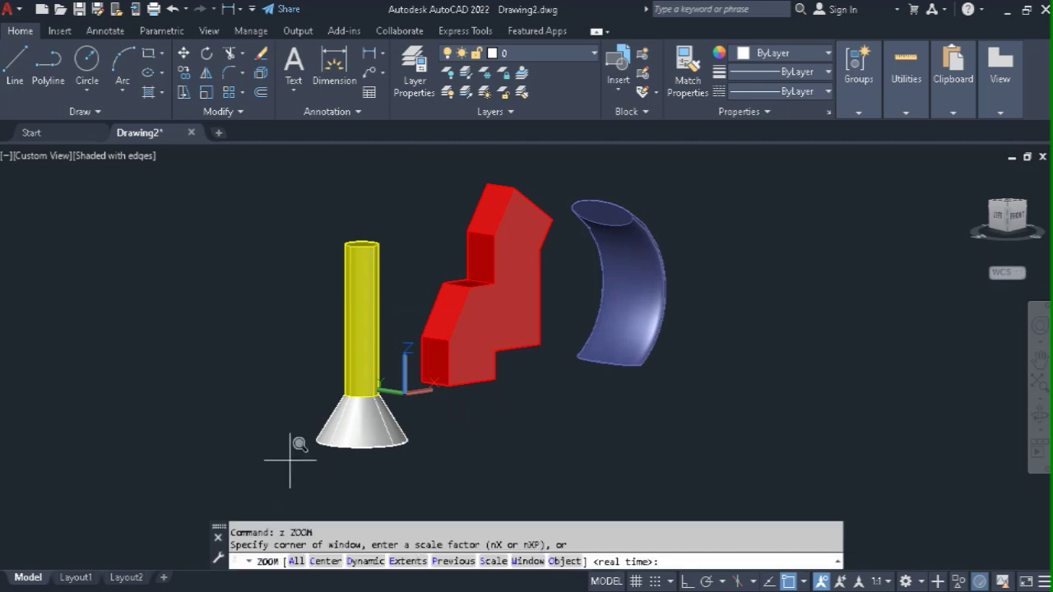
{"action": "left_click", "coordinate": [292, 461]}
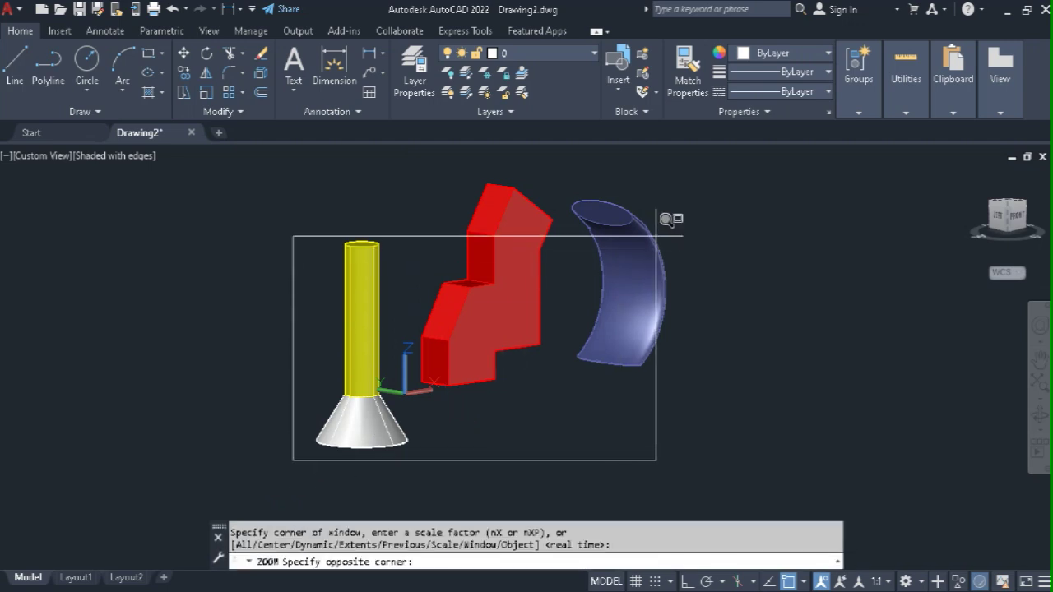
{"action": "left_click", "coordinate": [696, 158]}
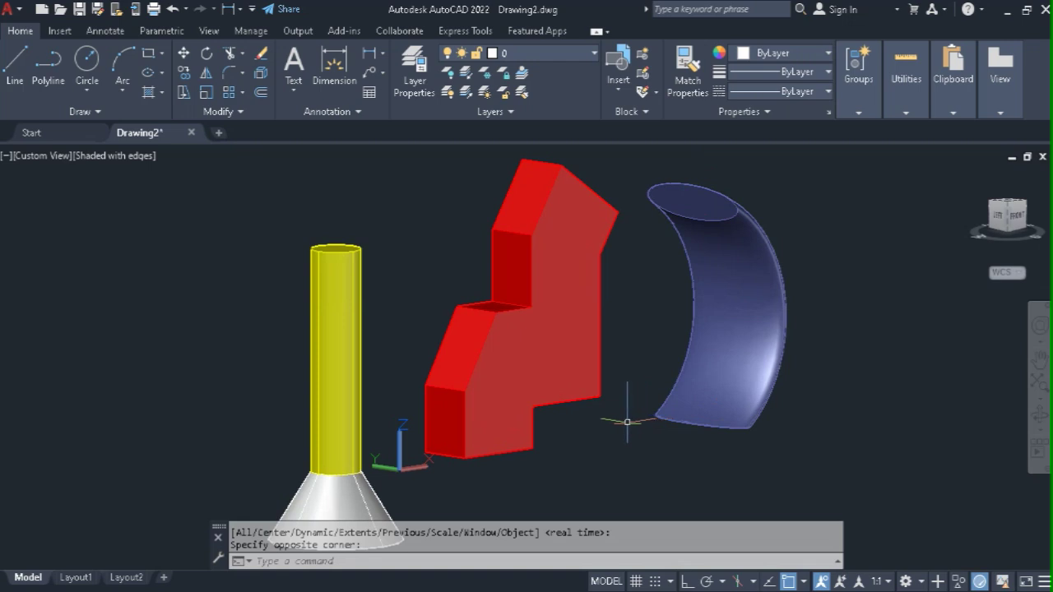
{"action": "type", "text": "p"}
{"action": "key", "text": "Return"}
{"action": "left_click_drag", "start_coordinate": [592, 430], "coordinate": [589, 420]}
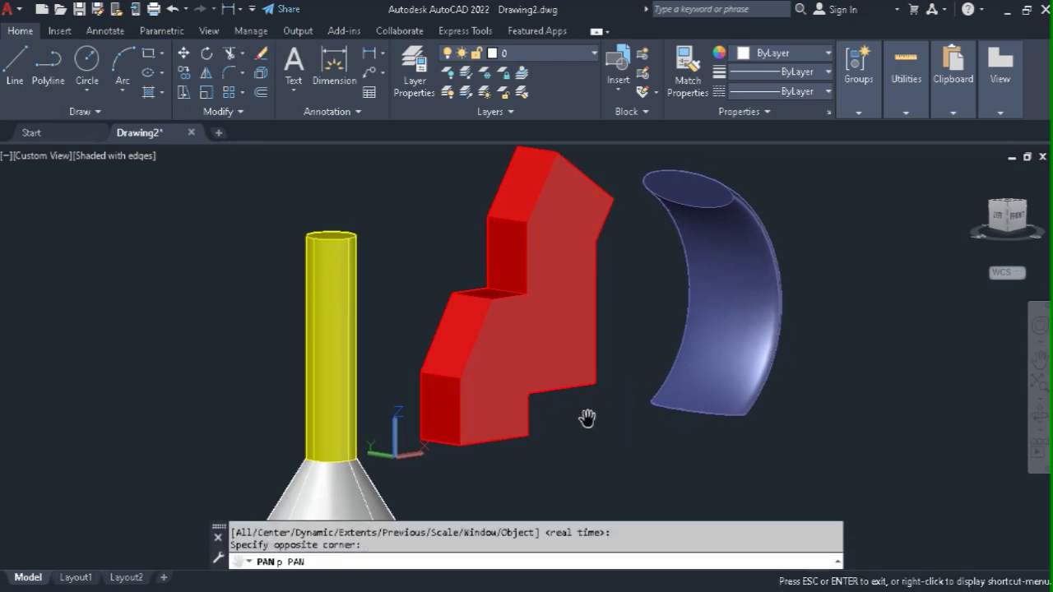
{"action": "key", "text": "Escape"}
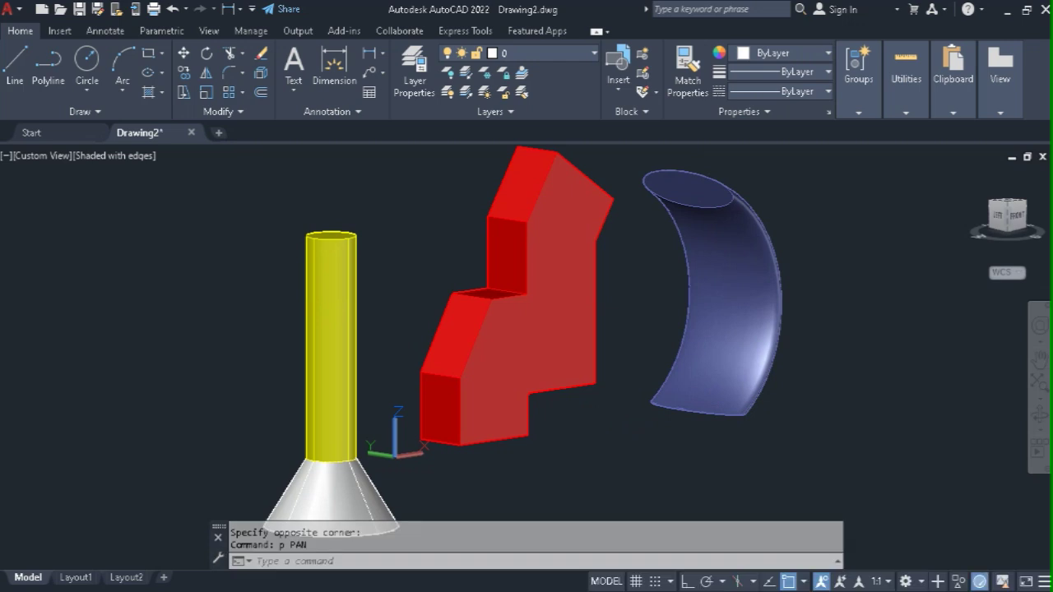